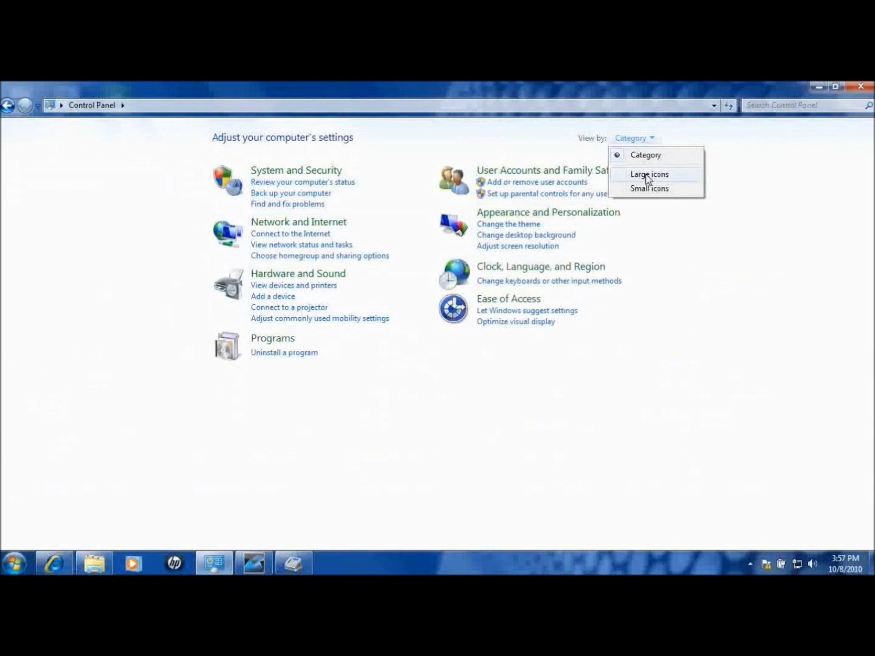
Show Control Panel items as large icons and confirm the SAMSUNG Mobile Modem on COM5 in Phone and Modem
{"action": "left_click", "coordinate": [649, 176]}
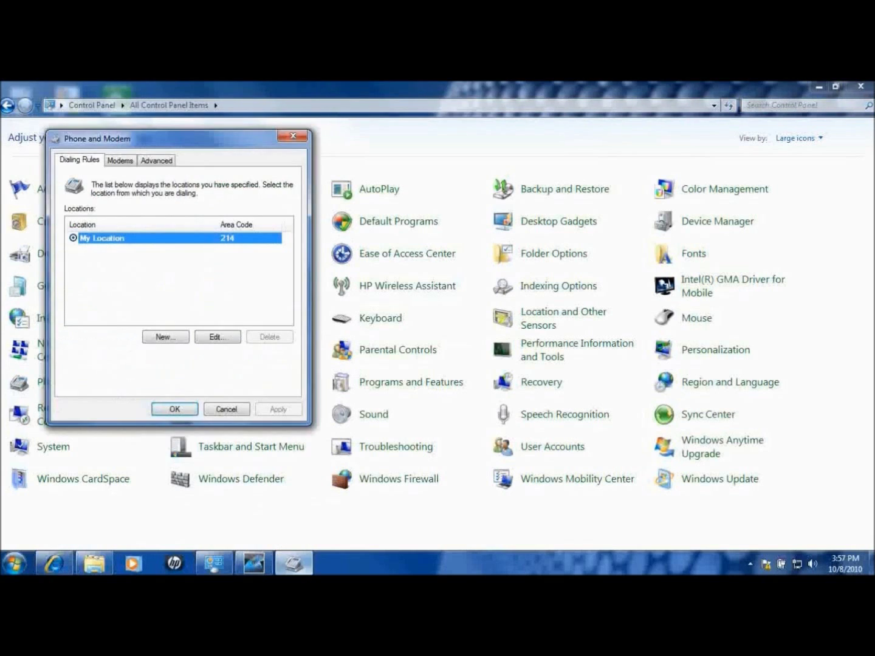
{"action": "left_click_drag", "start_coordinate": [170, 142], "coordinate": [325, 149]}
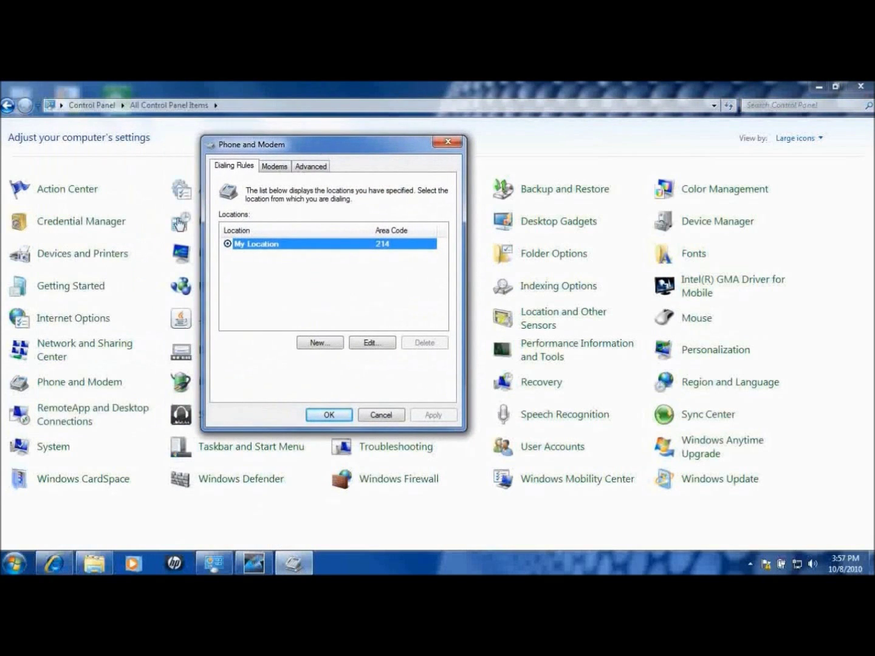
{"action": "left_click", "coordinate": [277, 169]}
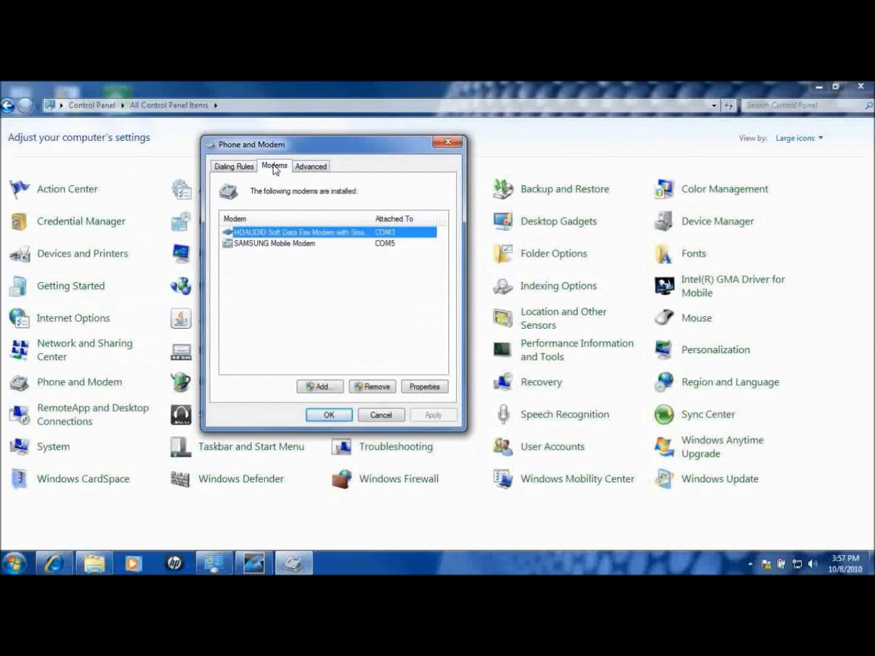
{"action": "left_click", "coordinate": [244, 244]}
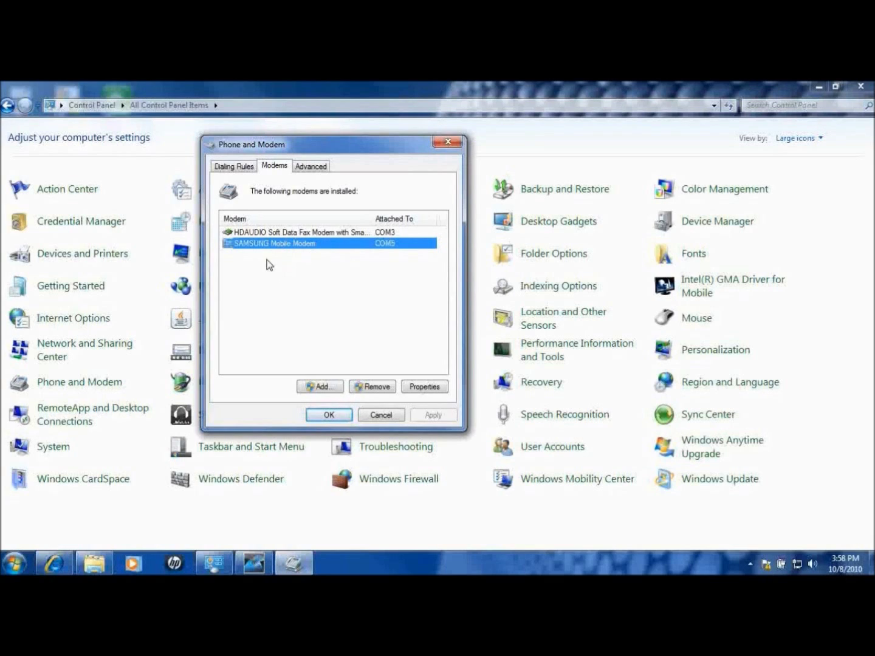
{"action": "left_click", "coordinate": [329, 415]}
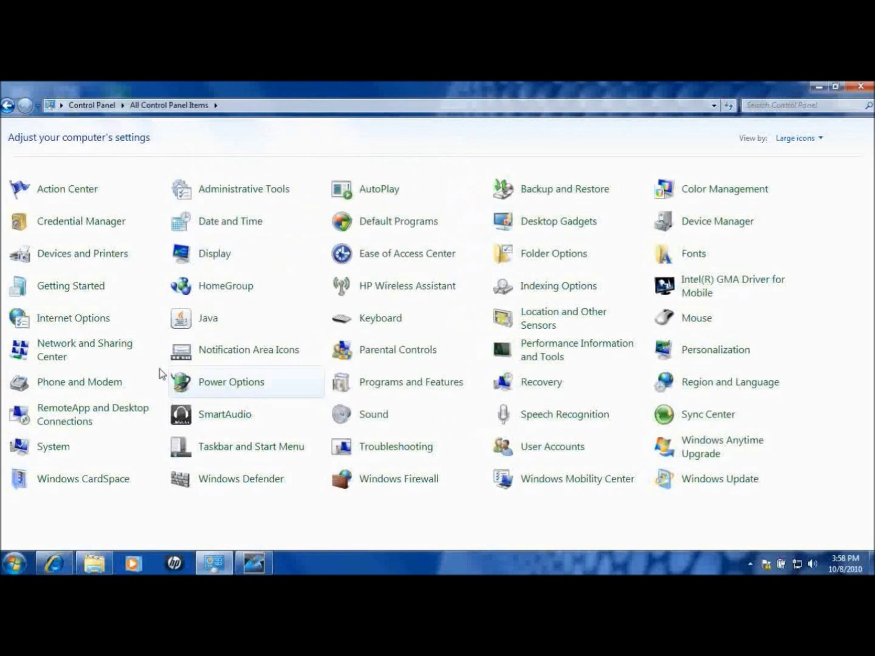
Start a new dial-up connection from Network and Sharing Center and advance to modem selection
{"action": "left_click", "coordinate": [89, 348]}
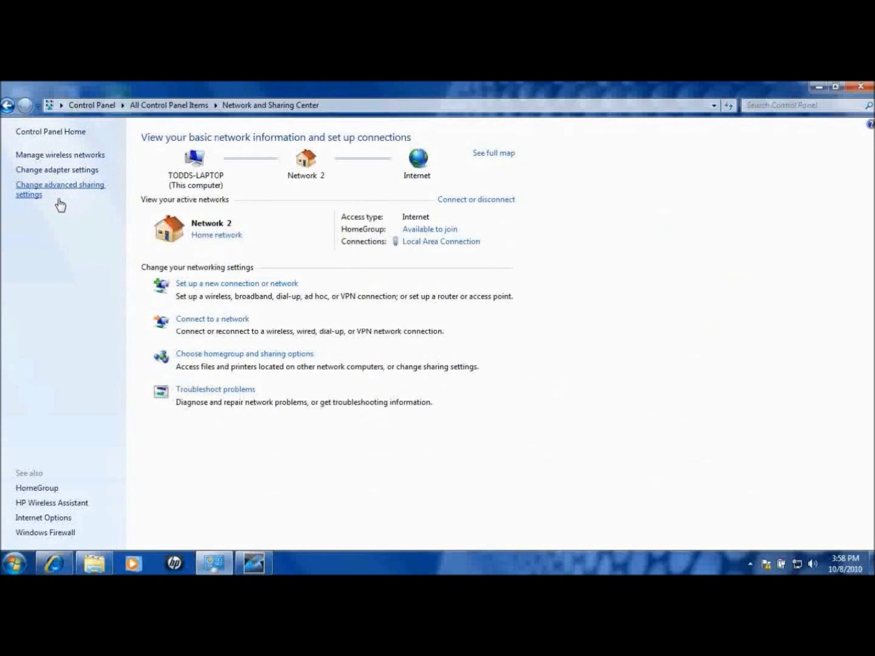
{"action": "left_click", "coordinate": [224, 287]}
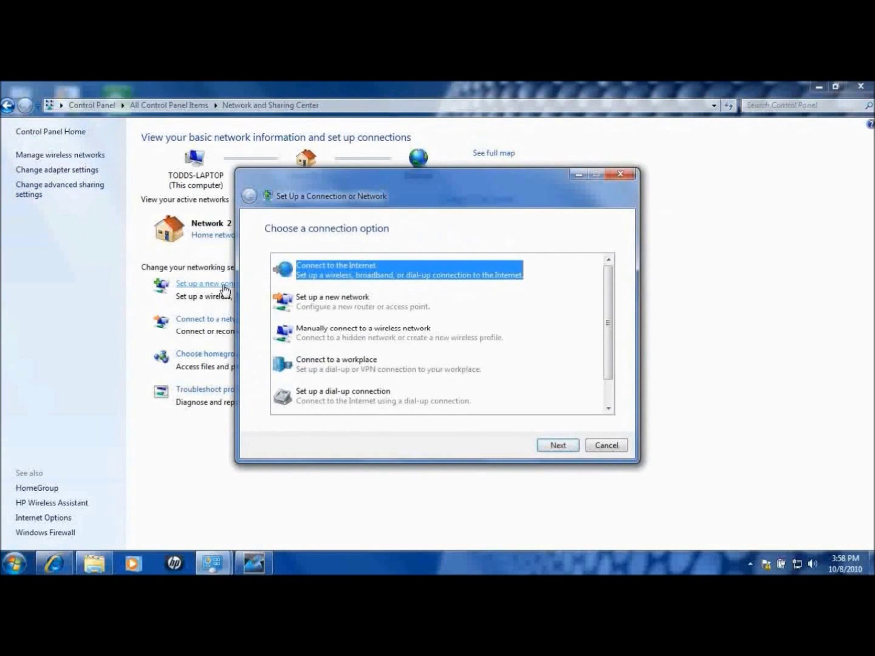
{"action": "scroll", "coordinate": [372, 307], "scroll_direction": "down", "scroll_amount": 1}
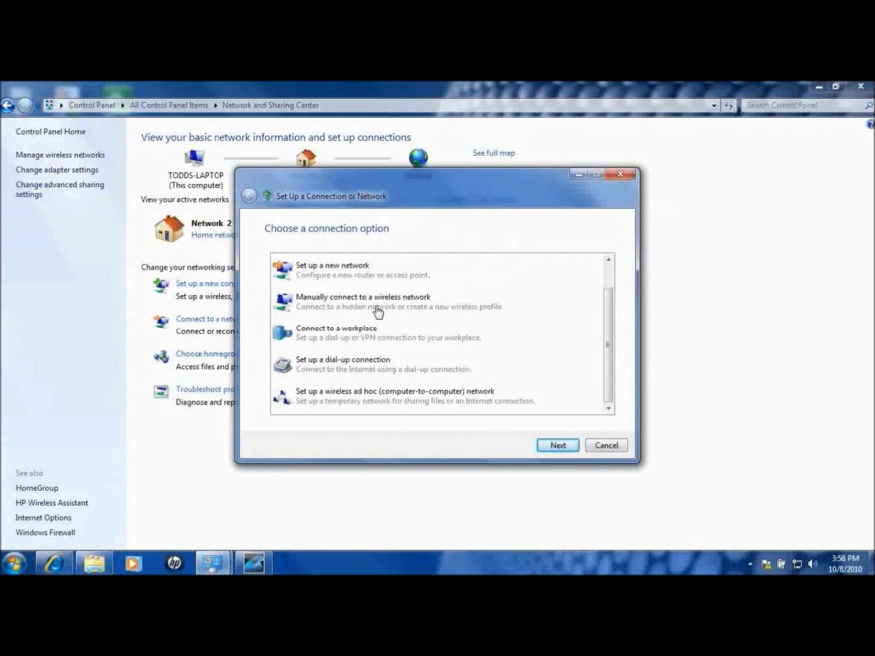
{"action": "left_click", "coordinate": [353, 369]}
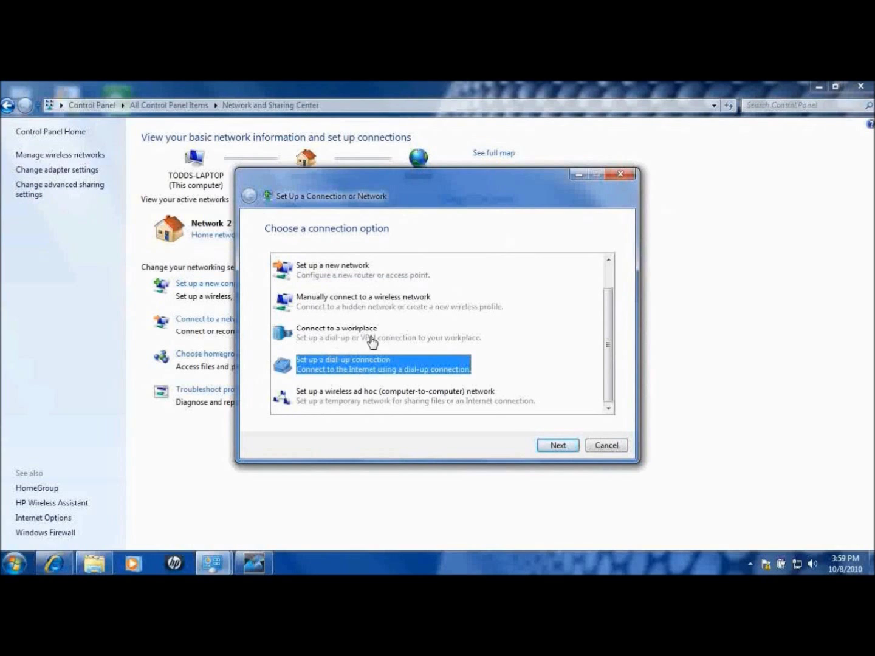
{"action": "left_click", "coordinate": [556, 448]}
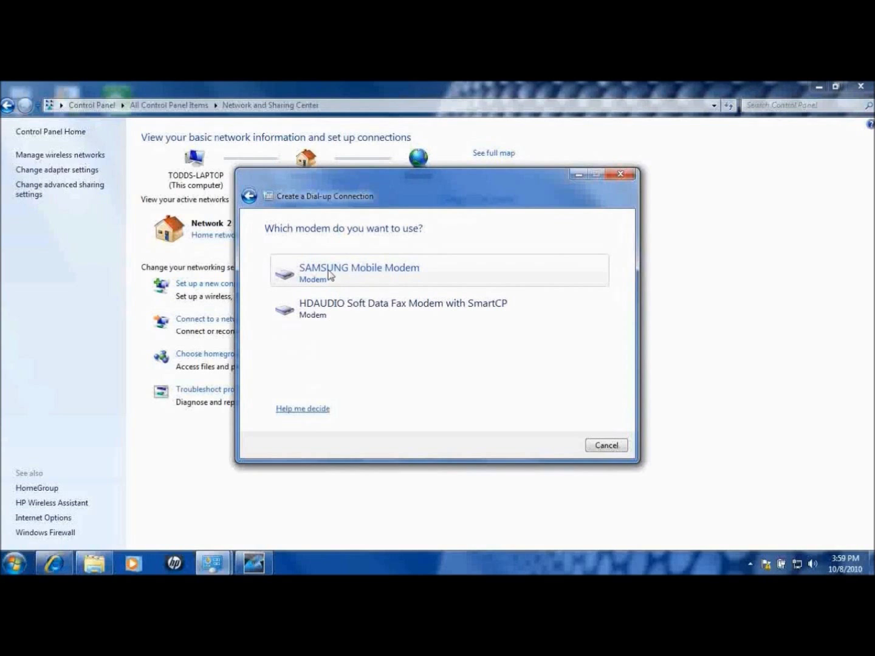
Choose the SAMSUNG Mobile Modem, enter phone number #777 and the ISP user name
{"action": "left_click", "coordinate": [350, 275]}
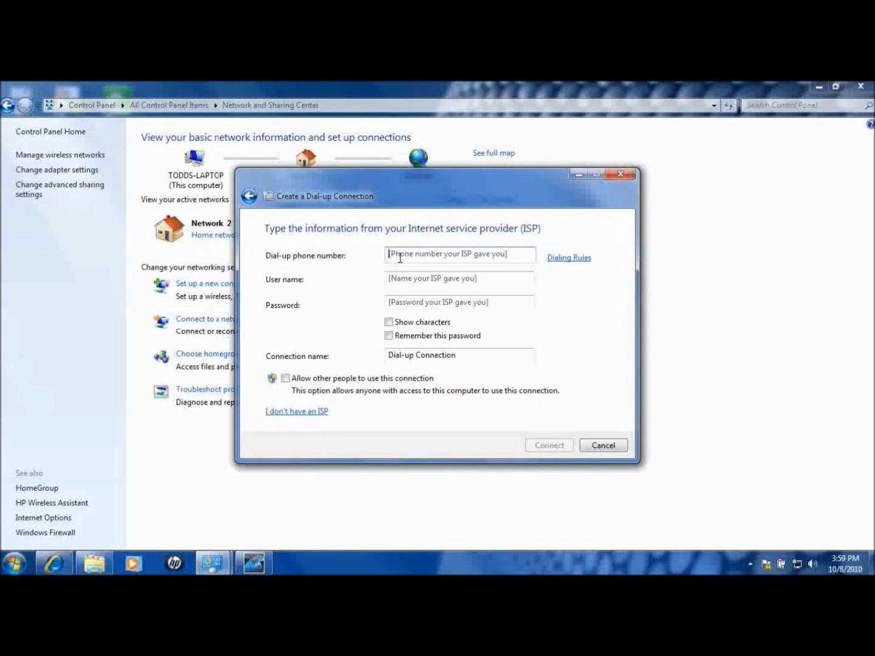
{"action": "type", "text": "#777"}
{"action": "key", "text": "Tab"}
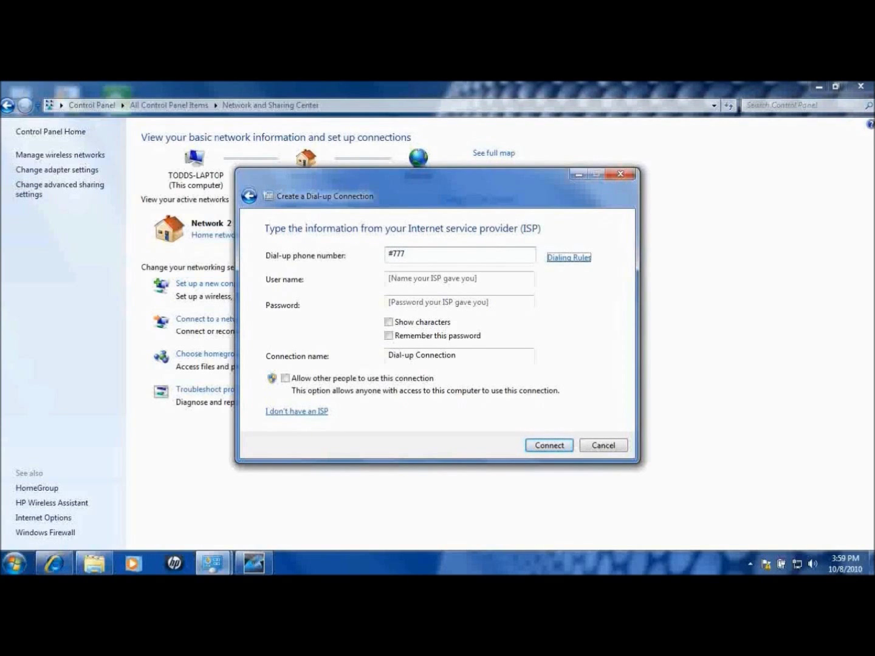
{"action": "left_click", "coordinate": [410, 278]}
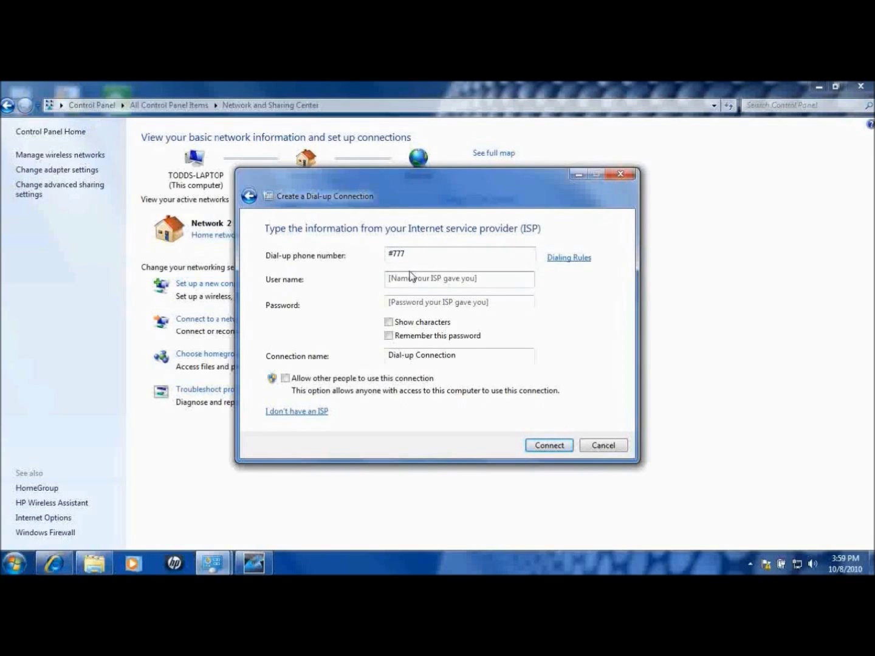
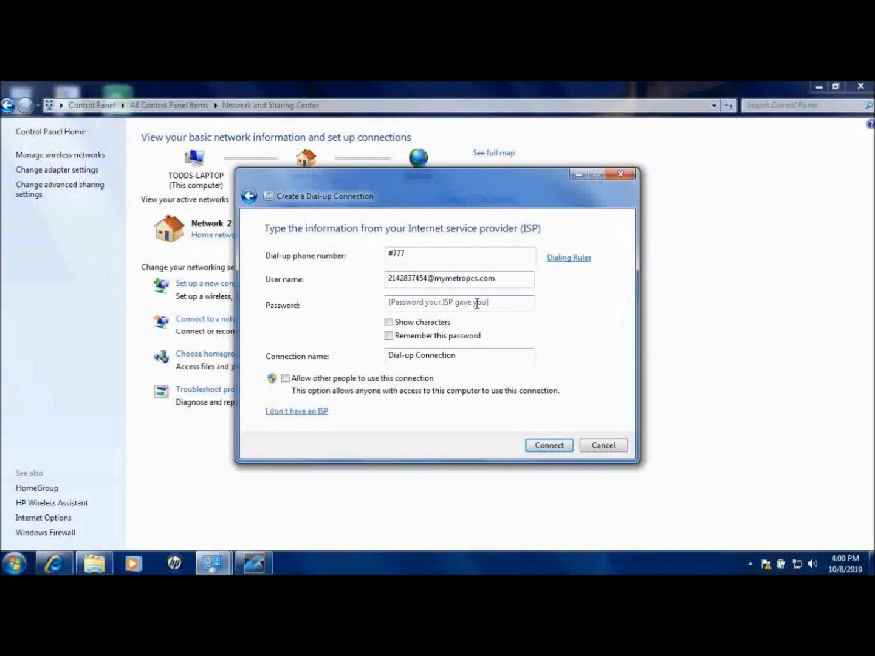
Enter the ISP password with characters shown and remembered, then select the default connection name
{"action": "left_click", "coordinate": [452, 303]}
{"action": "left_click", "coordinate": [388, 322]}
{"action": "left_click", "coordinate": [399, 302]}
{"action": "type", "text": "mymetropcs"}
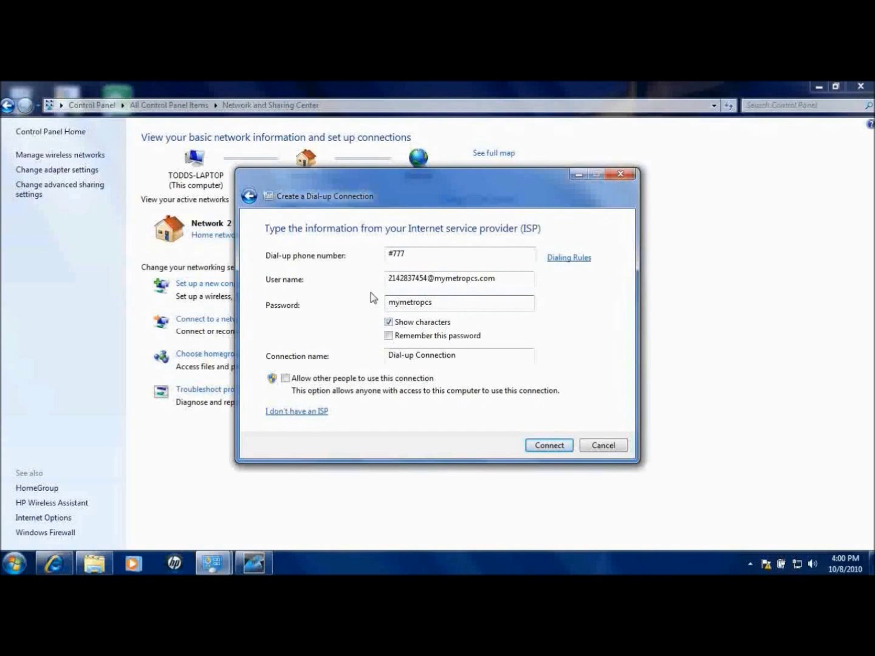
{"action": "left_click", "coordinate": [395, 338]}
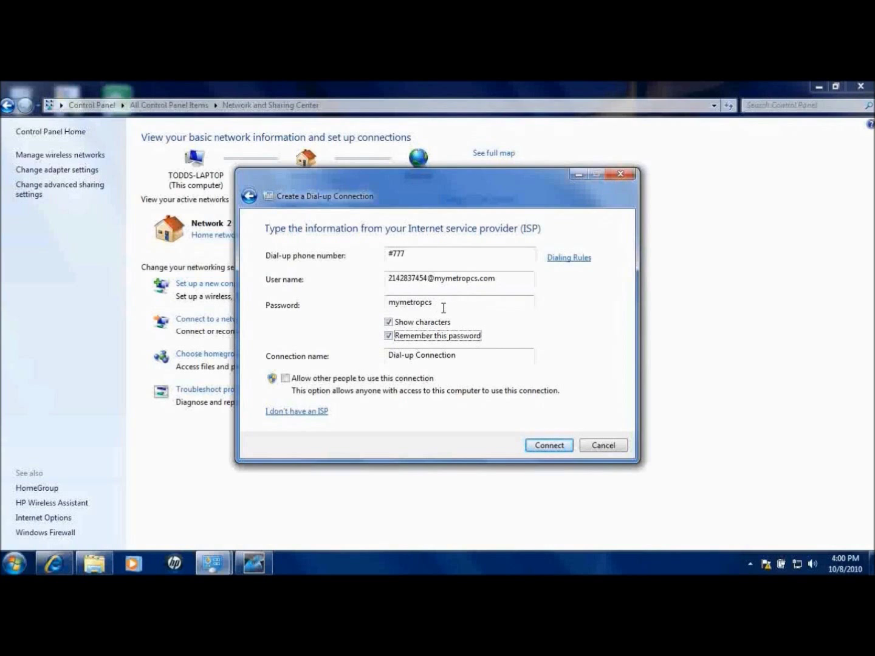
{"action": "left_click_drag", "start_coordinate": [457, 355], "coordinate": [366, 364]}
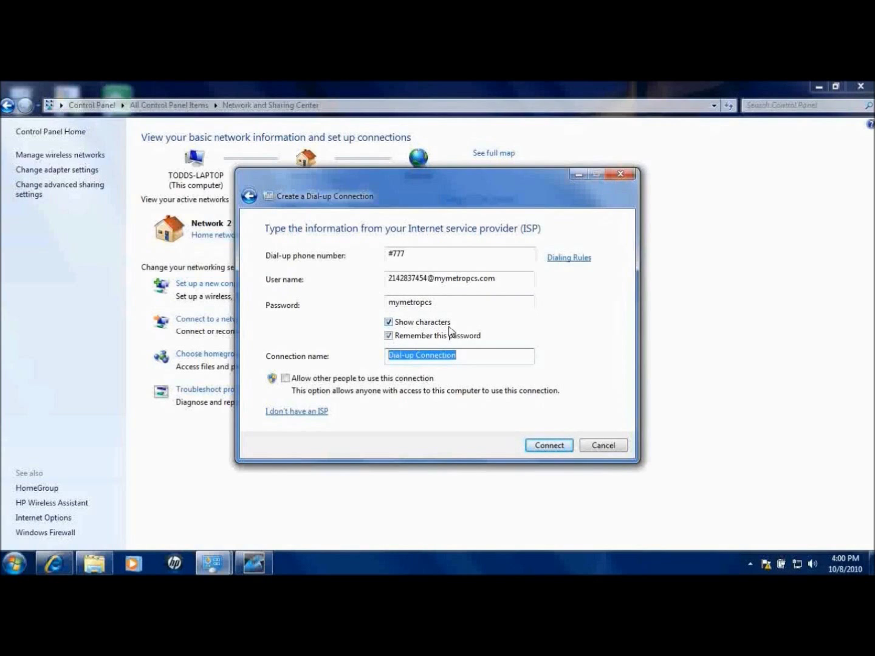
Name the connection MetroPCS, allow other people to use it, and dial it
{"action": "type", "text": "MetroPCS"}
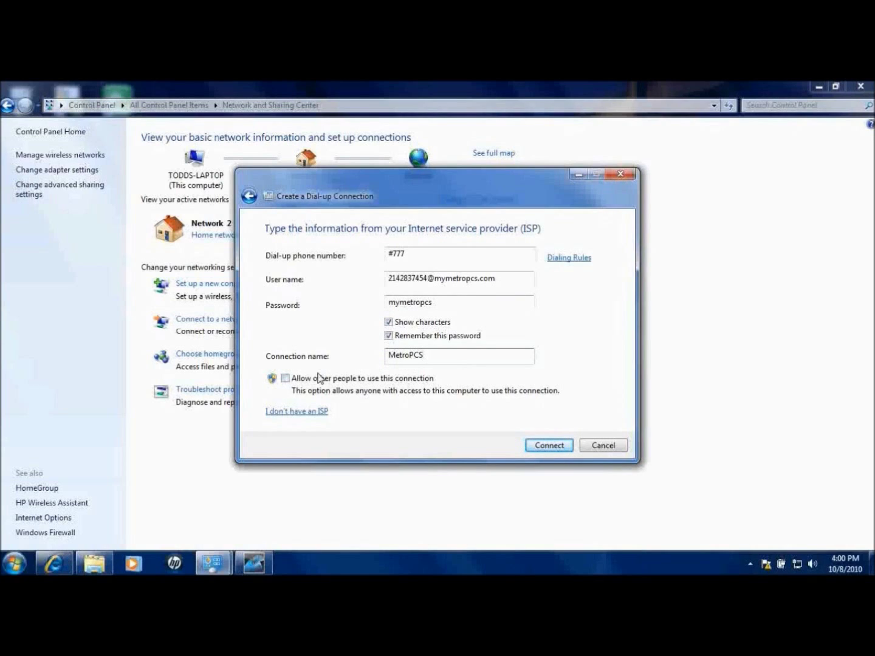
{"action": "left_click", "coordinate": [294, 380]}
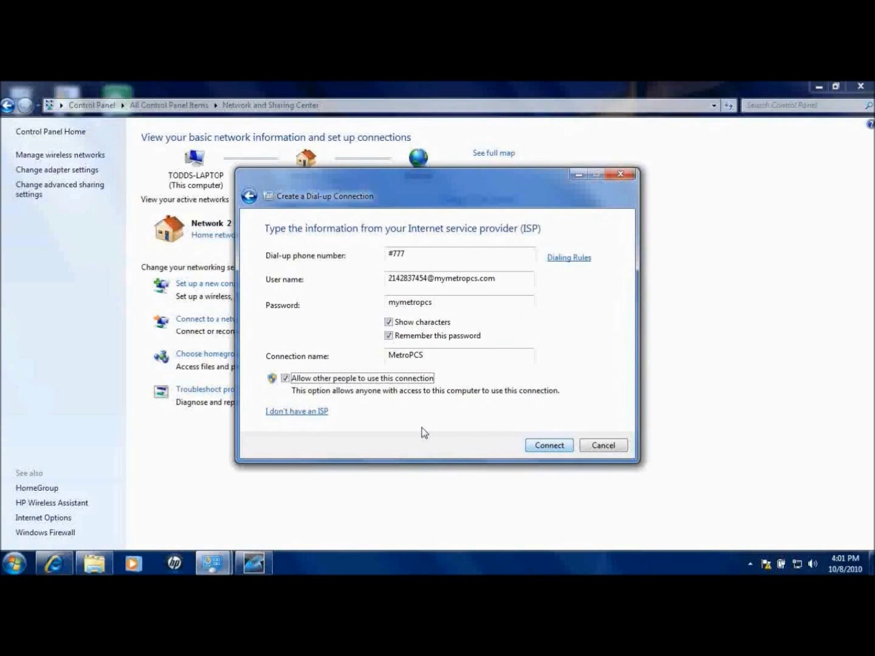
{"action": "left_click", "coordinate": [544, 446]}
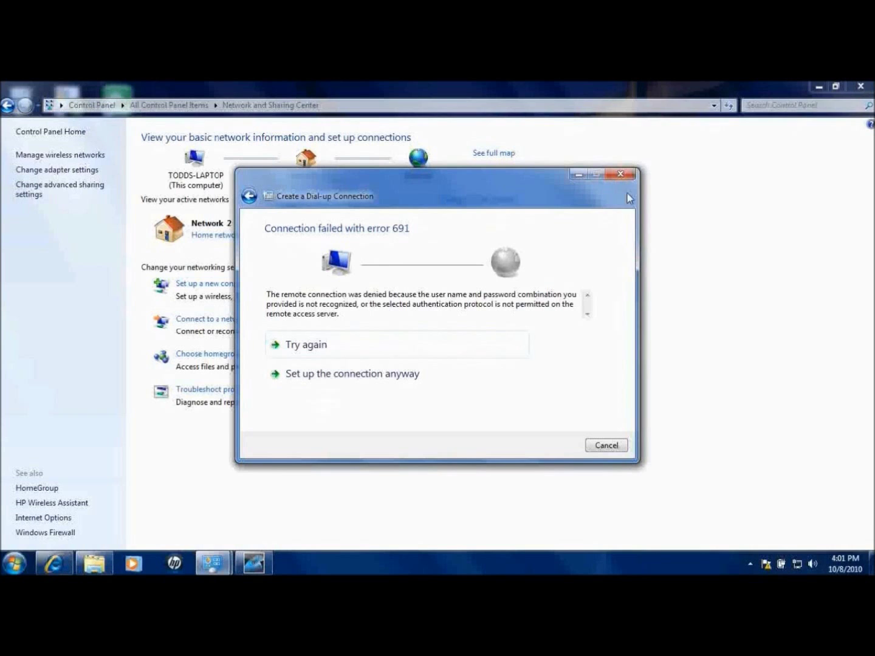
Restore Control Panel from the taskbar and navigate to the Network and Internet category
{"action": "left_click", "coordinate": [816, 85]}
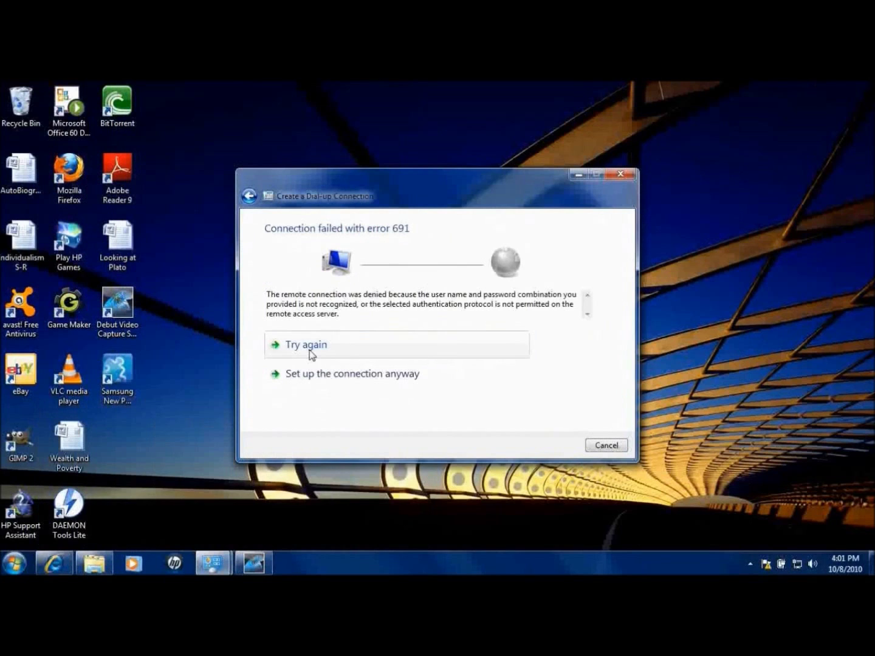
{"action": "mouse_move", "coordinate": [214, 553]}
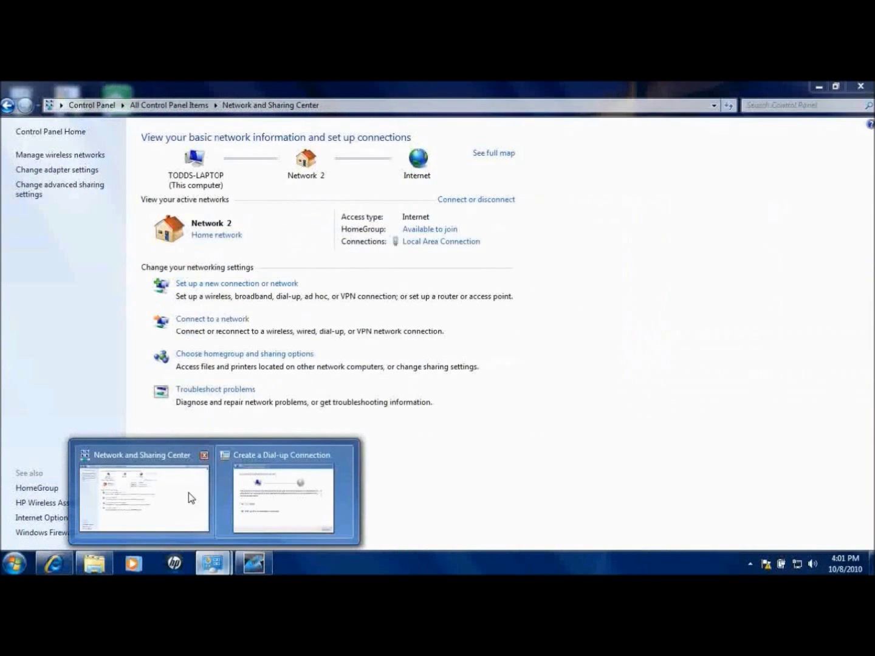
{"action": "left_click", "coordinate": [188, 493]}
{"action": "left_click", "coordinate": [90, 107]}
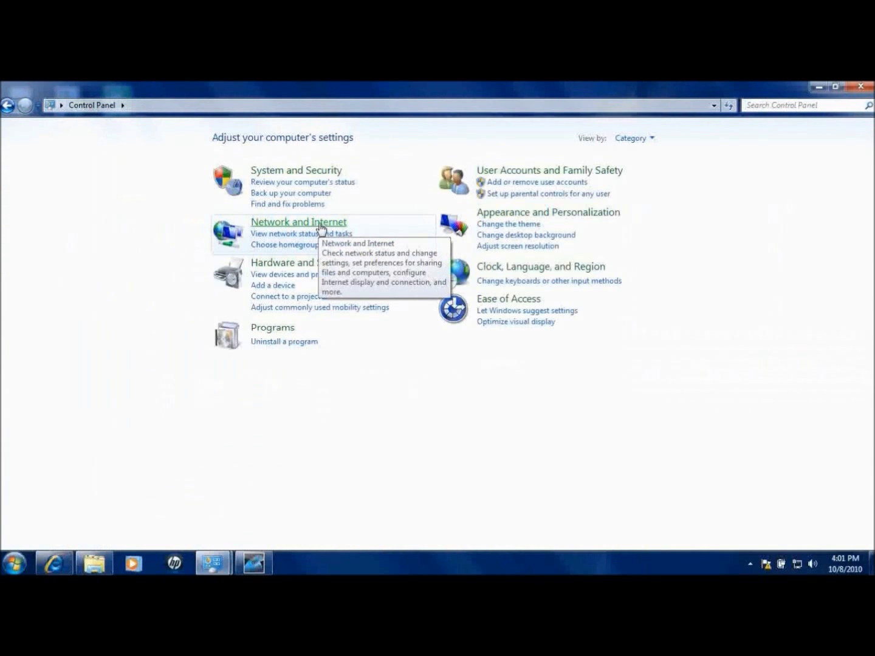
{"action": "left_click", "coordinate": [315, 224]}
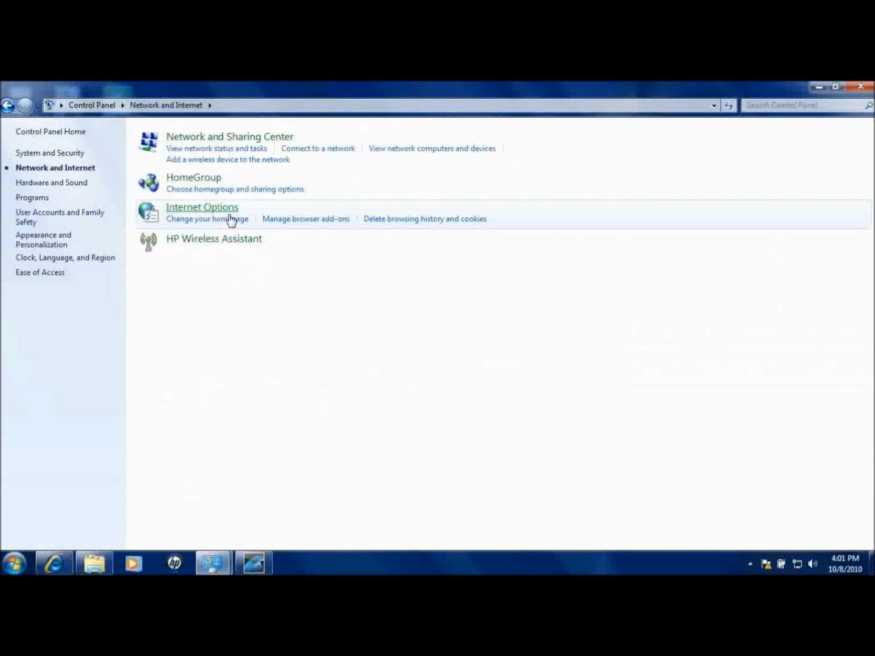
{"action": "left_click", "coordinate": [91, 106]}
Switch to Large icons and open the SAMSUNG Mobile Modem's properties, reviewing its Advanced tab
{"action": "left_click", "coordinate": [637, 139]}
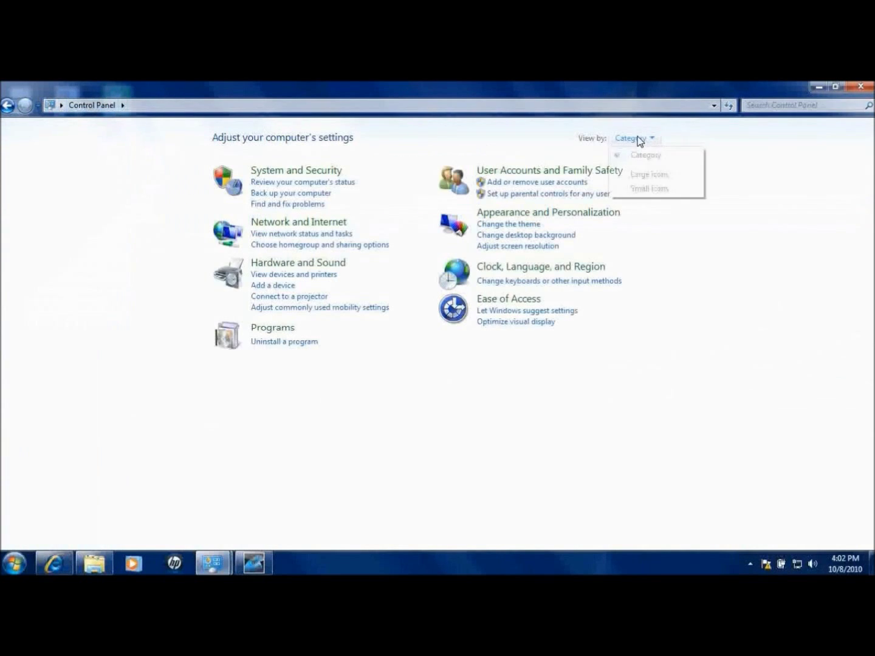
{"action": "left_click", "coordinate": [652, 176]}
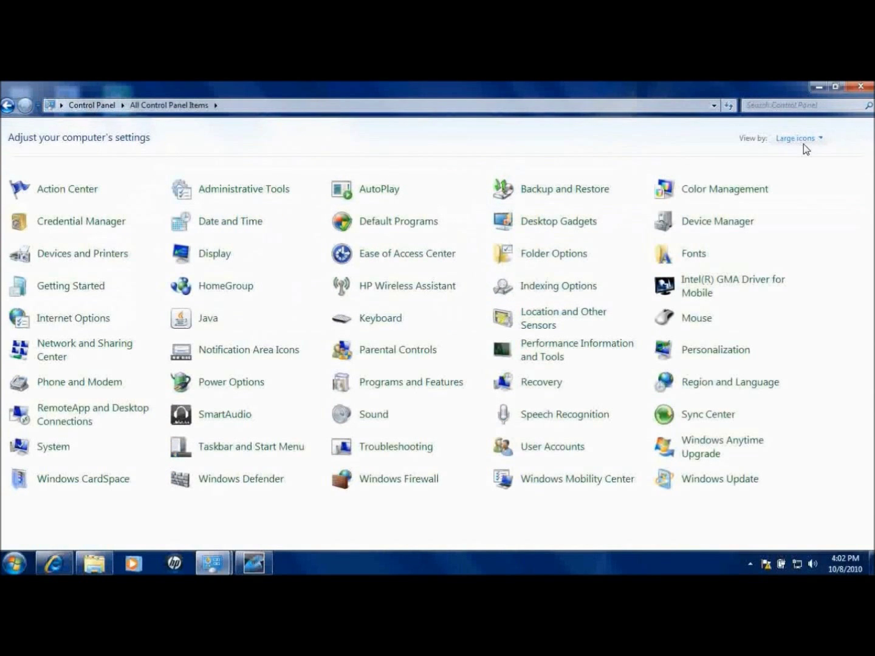
{"action": "left_click", "coordinate": [115, 386]}
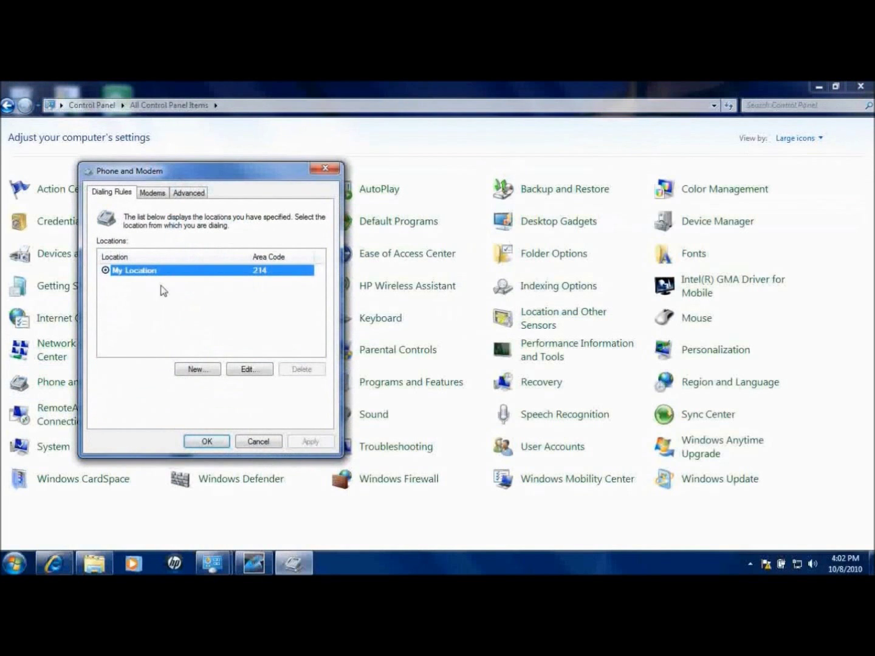
{"action": "left_click", "coordinate": [159, 194]}
{"action": "left_click", "coordinate": [173, 270]}
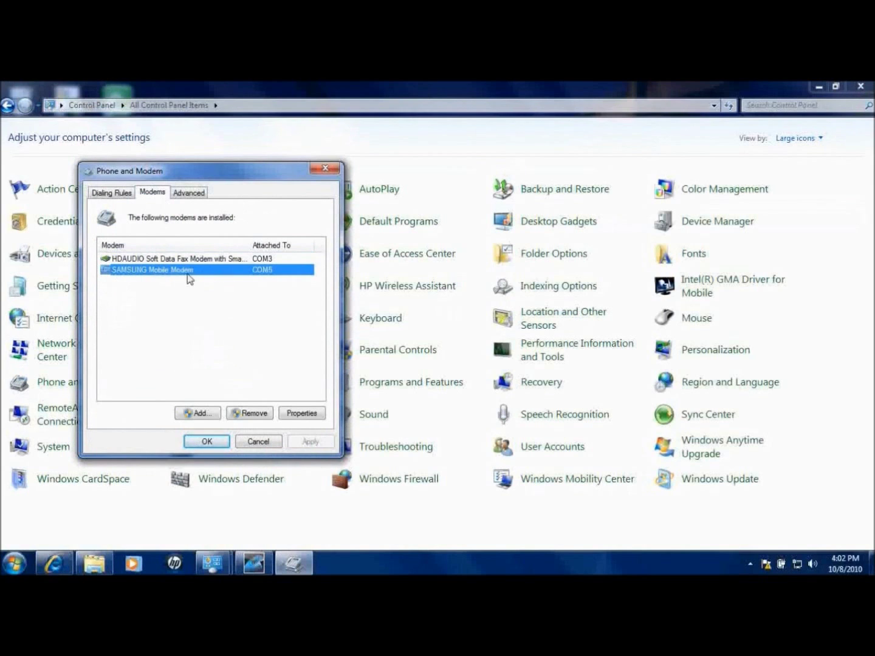
{"action": "left_click", "coordinate": [303, 417]}
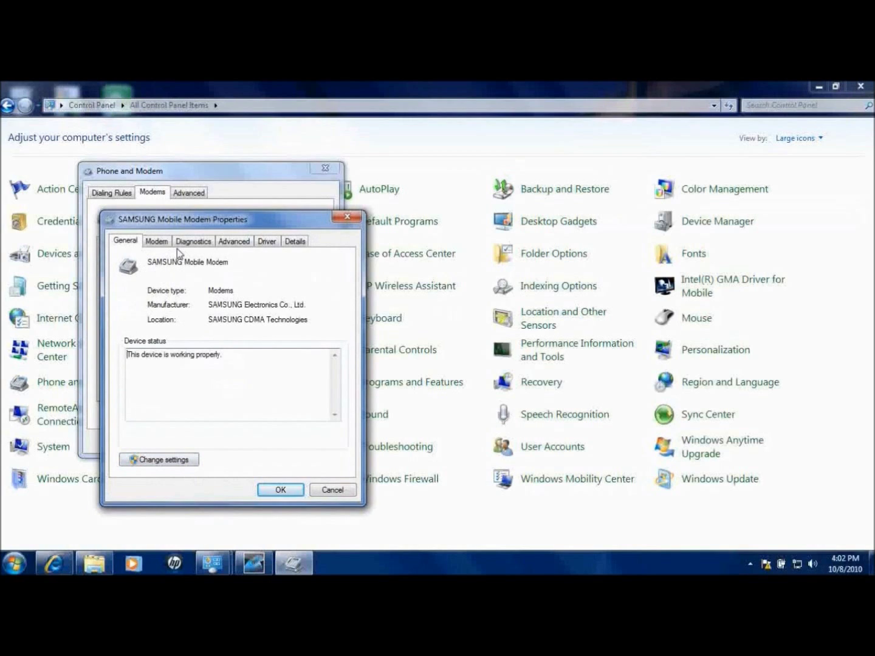
{"action": "left_click", "coordinate": [237, 244]}
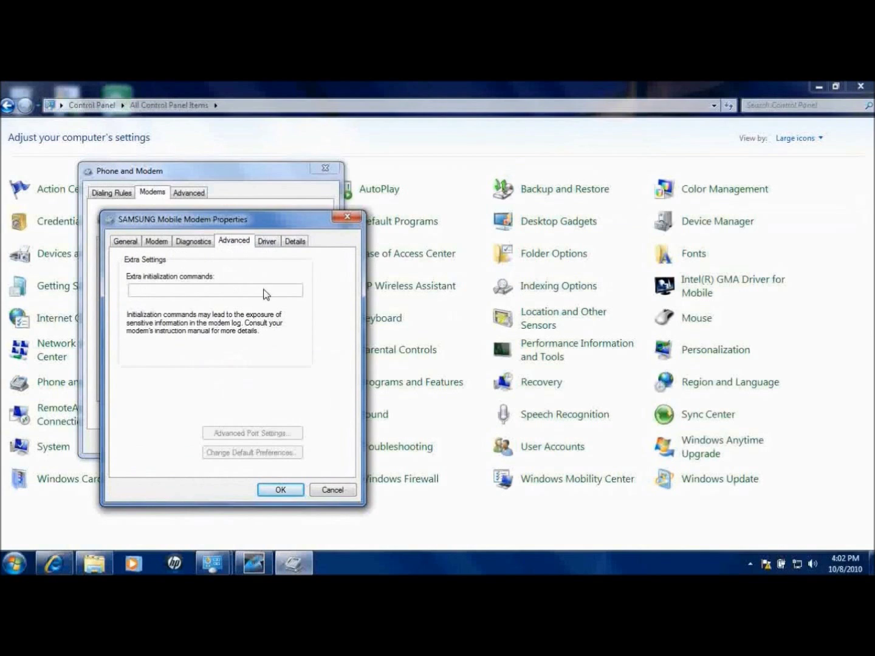
{"action": "left_click", "coordinate": [135, 244]}
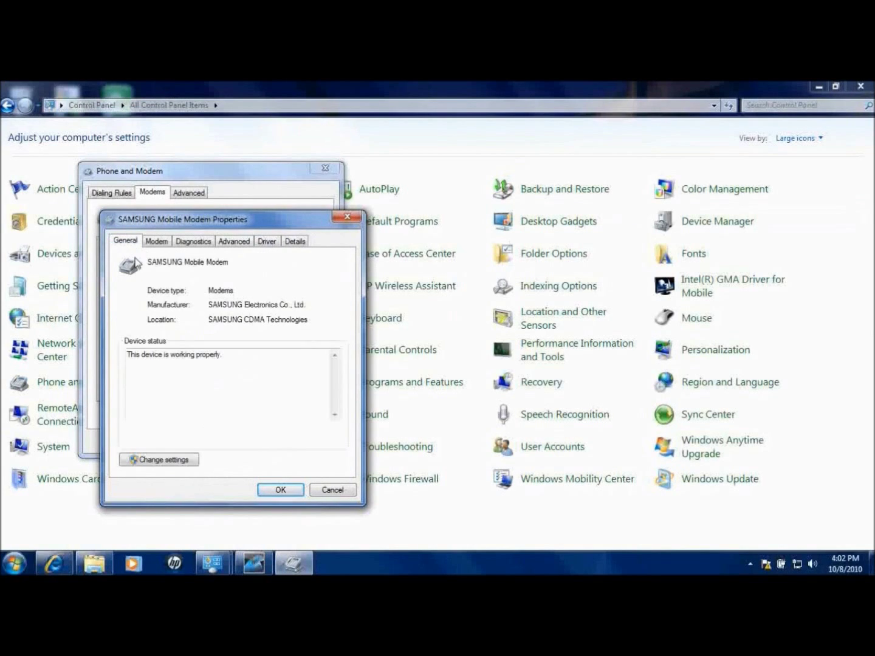
Open the modem's settings as administrator and keep maximum port speed at 921600
{"action": "left_click", "coordinate": [153, 461]}
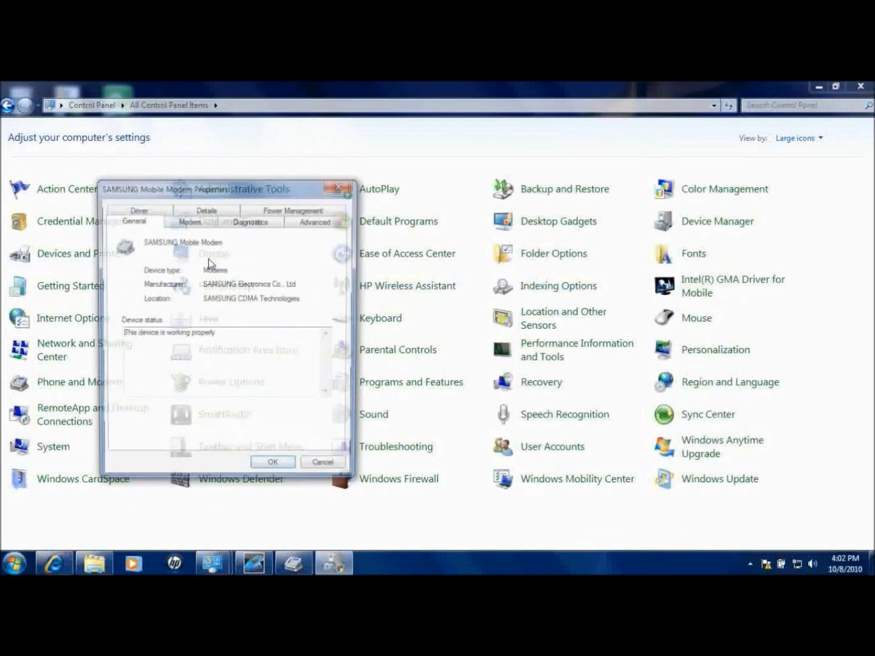
{"action": "left_click", "coordinate": [204, 221]}
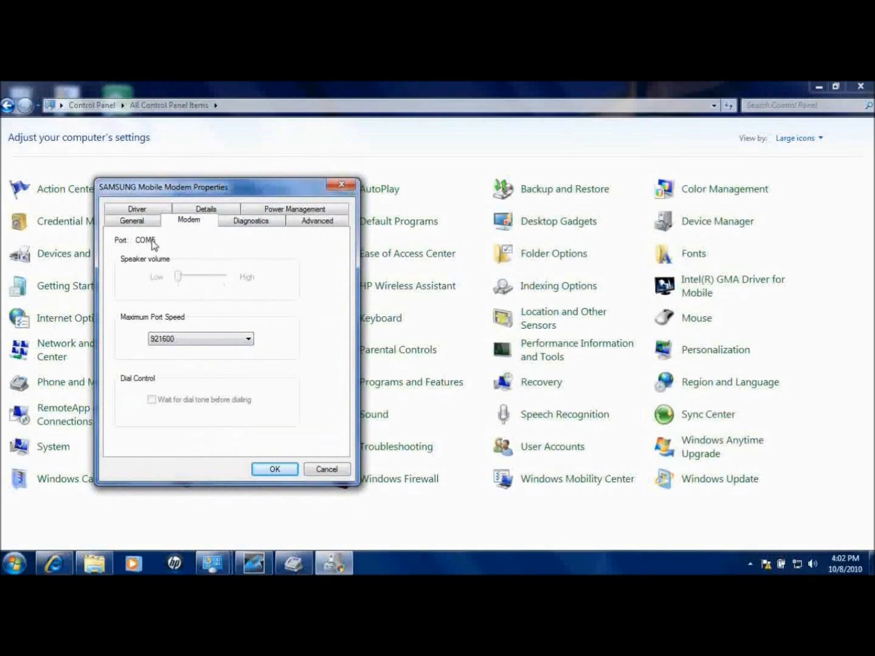
{"action": "left_click", "coordinate": [239, 339]}
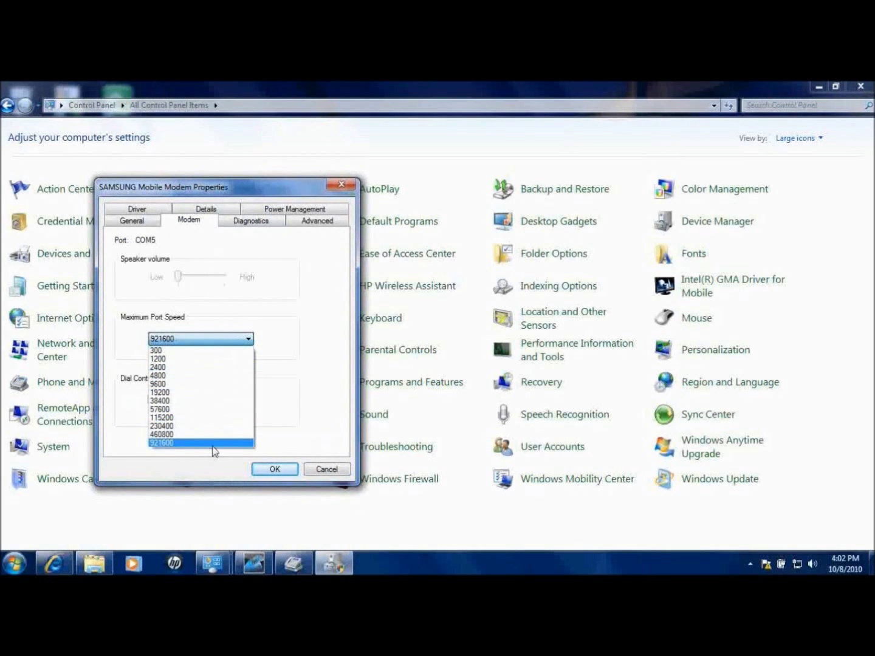
{"action": "left_click", "coordinate": [214, 447]}
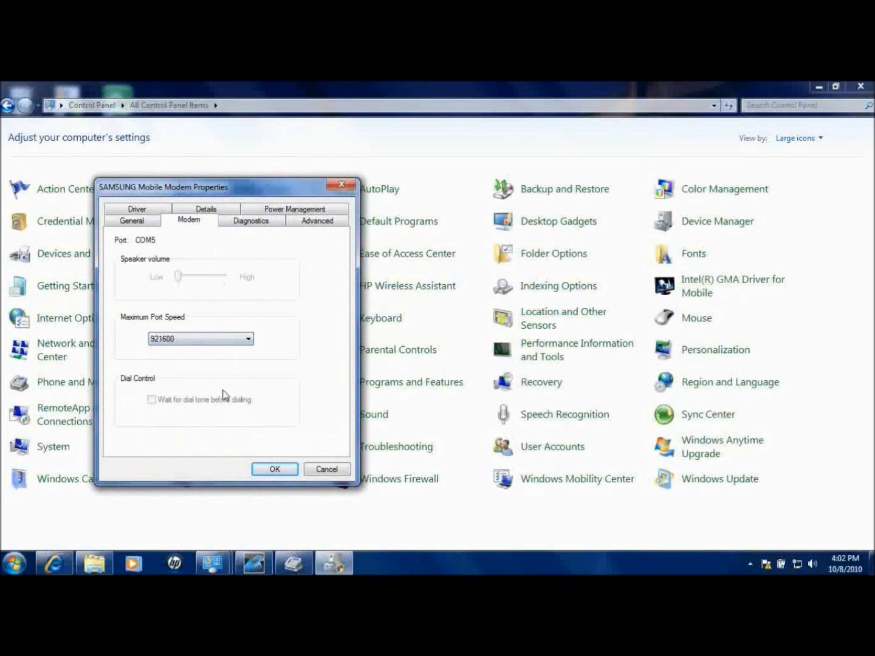
Paste at+crm=1;+cmux=1;+cps=33;+cta=0 into Extra initialization commands and save
{"action": "left_click", "coordinate": [300, 226]}
{"action": "left_click", "coordinate": [188, 270]}
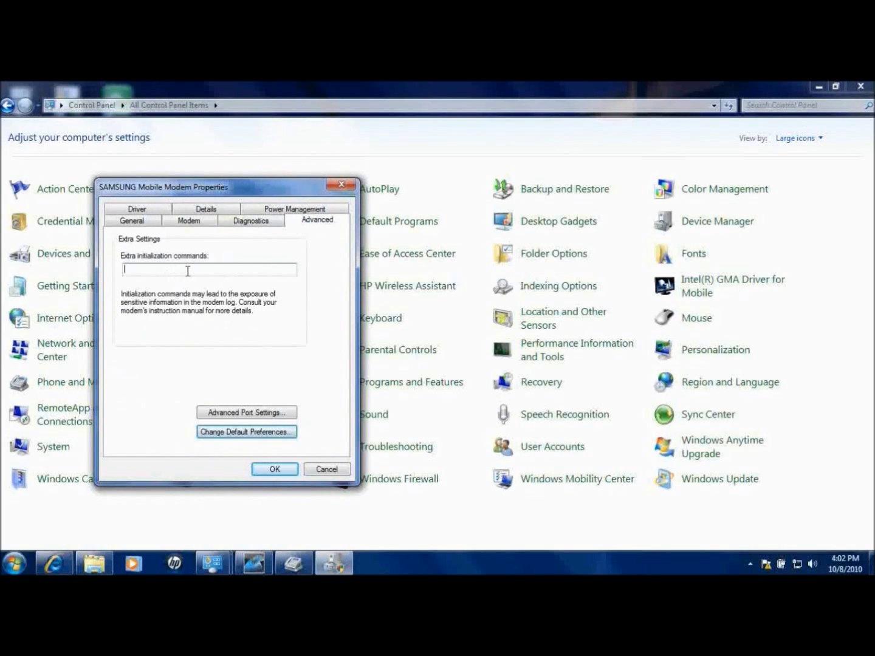
{"action": "right_click", "coordinate": [188, 270]}
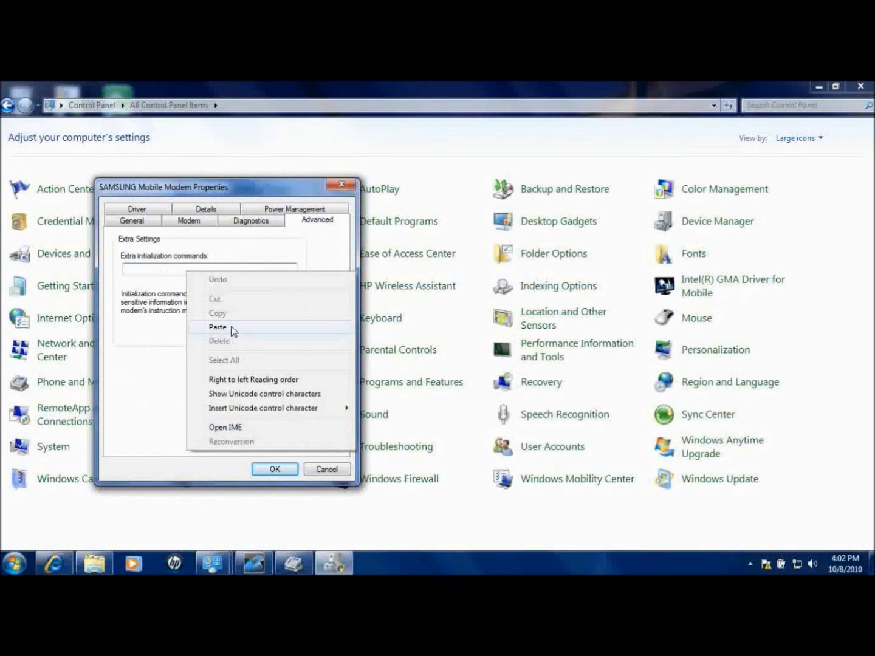
{"action": "left_click", "coordinate": [231, 327]}
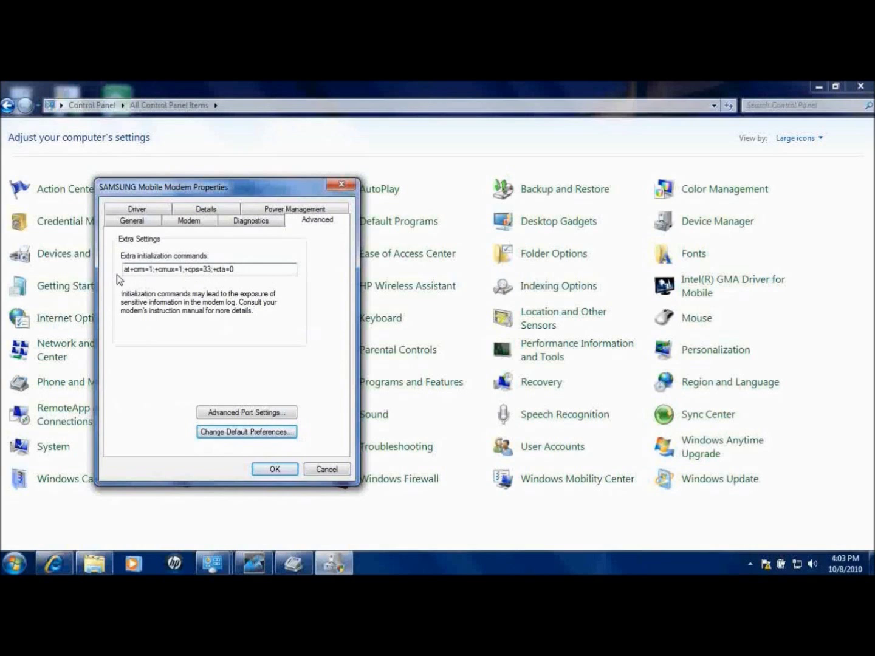
{"action": "left_click", "coordinate": [270, 470]}
Minimize Control Panel, bring up the MetroPCS dial-up window, and retry connecting four times
{"action": "left_click", "coordinate": [819, 87]}
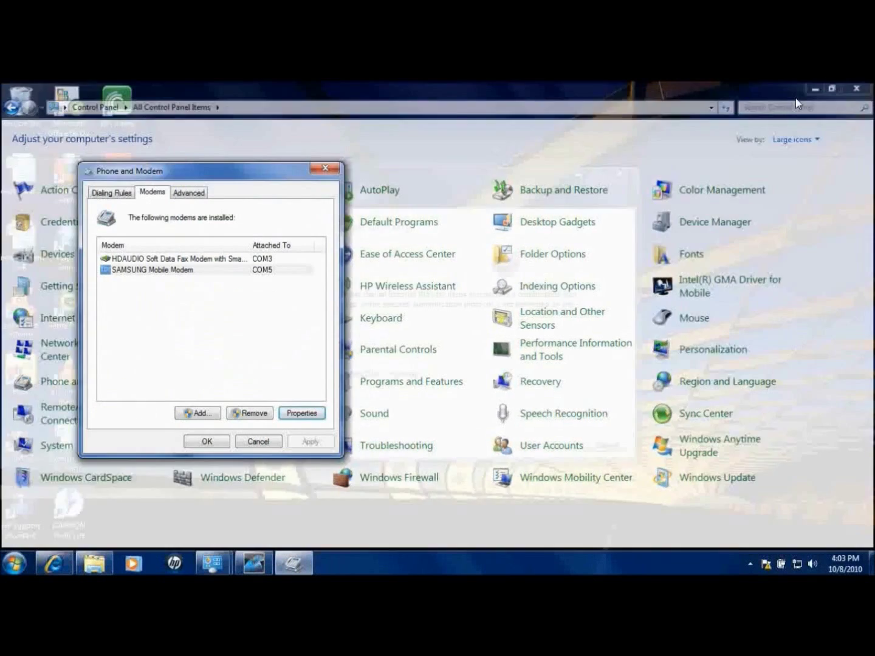
{"action": "left_click_drag", "start_coordinate": [228, 179], "coordinate": [168, 150]}
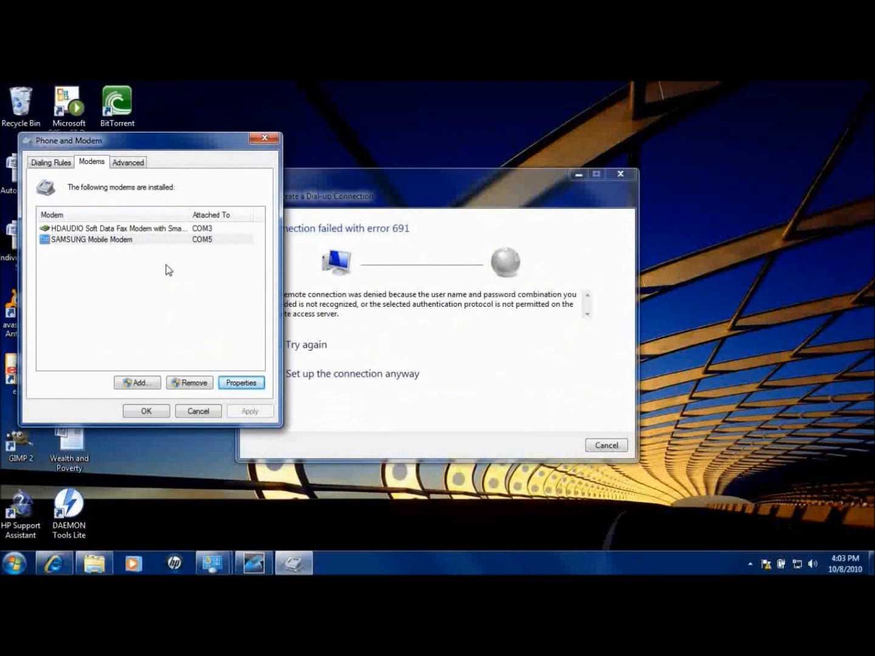
{"action": "left_click", "coordinate": [401, 200]}
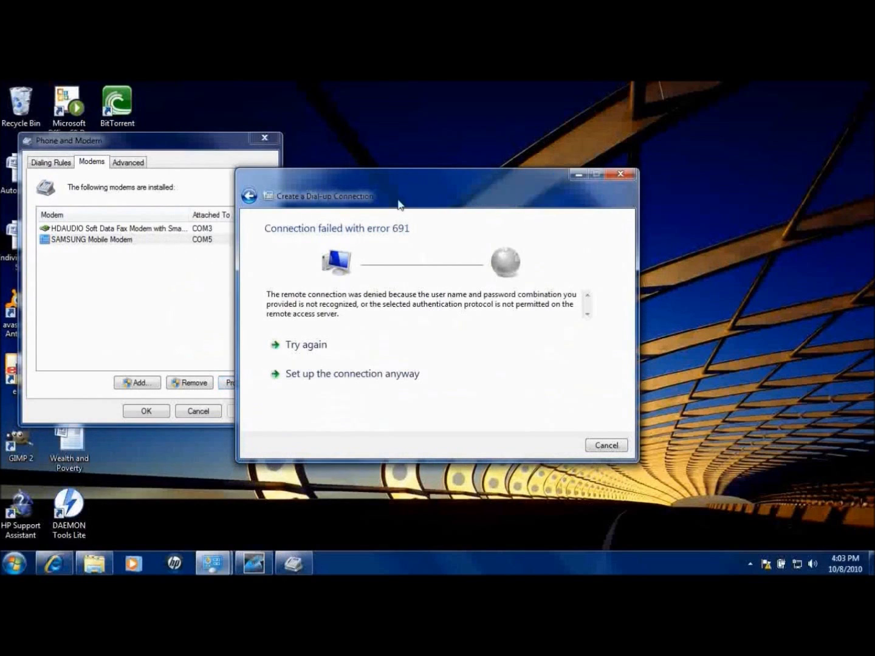
{"action": "left_click", "coordinate": [310, 351]}
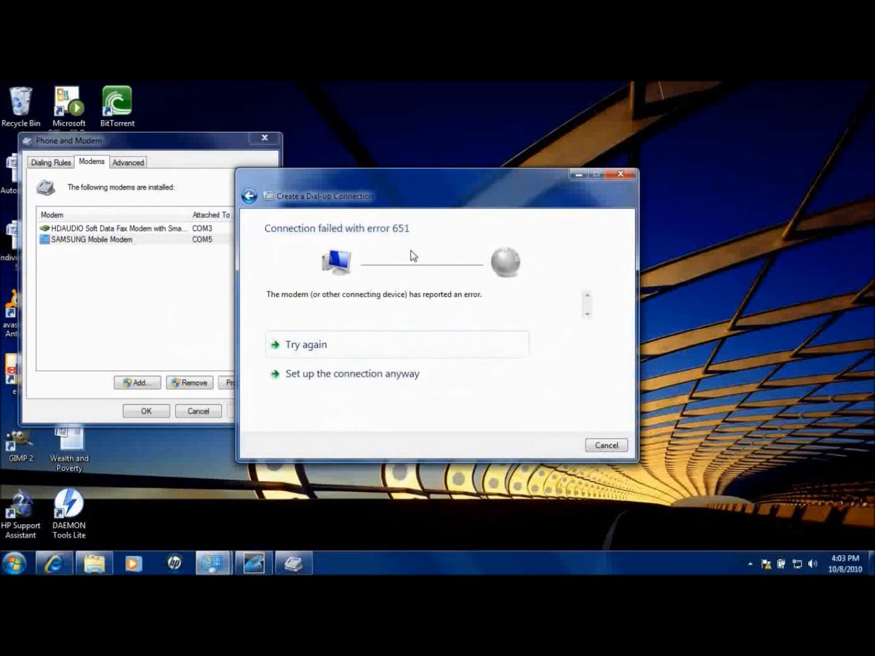
{"action": "left_click", "coordinate": [306, 352]}
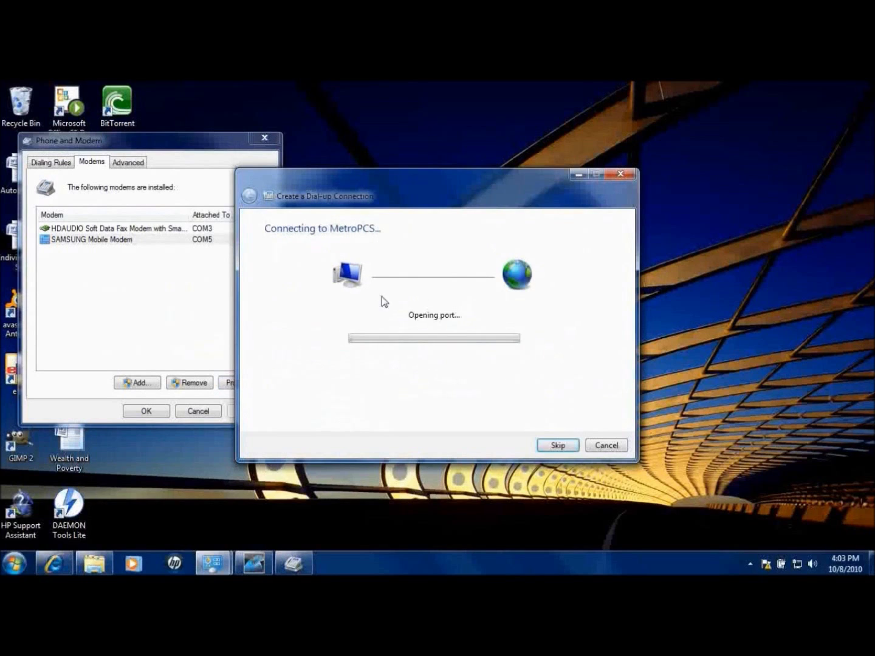
{"action": "left_click", "coordinate": [315, 350]}
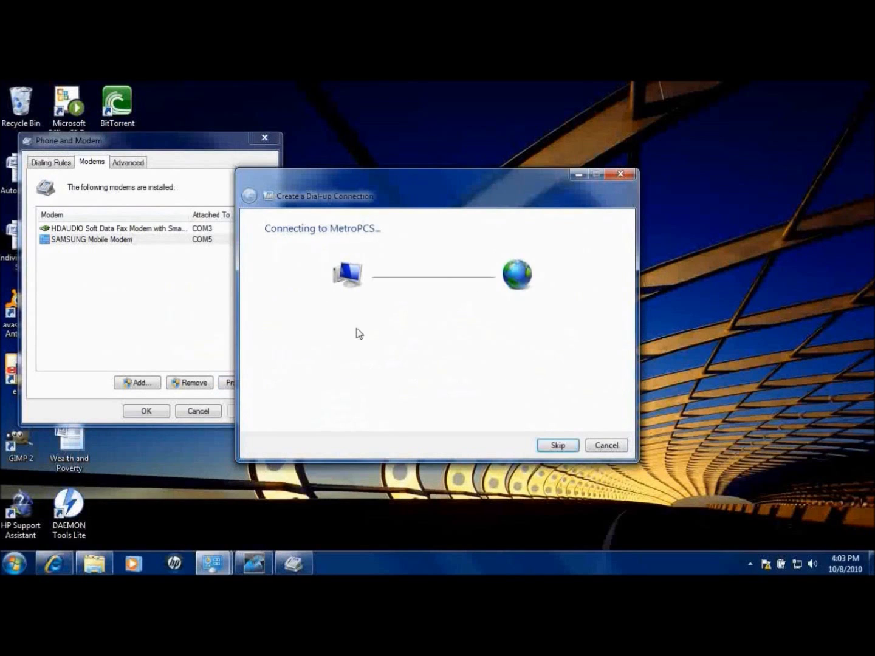
{"action": "left_click", "coordinate": [312, 354]}
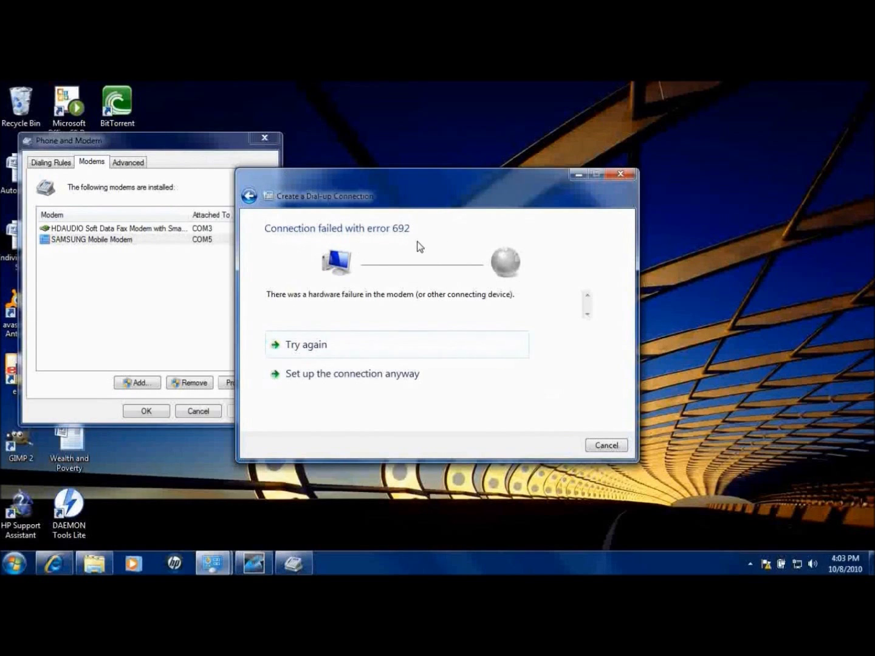
Delete the SAMSUNG Mobile Modem's extra initialization commands and save its properties
{"action": "left_click", "coordinate": [175, 183]}
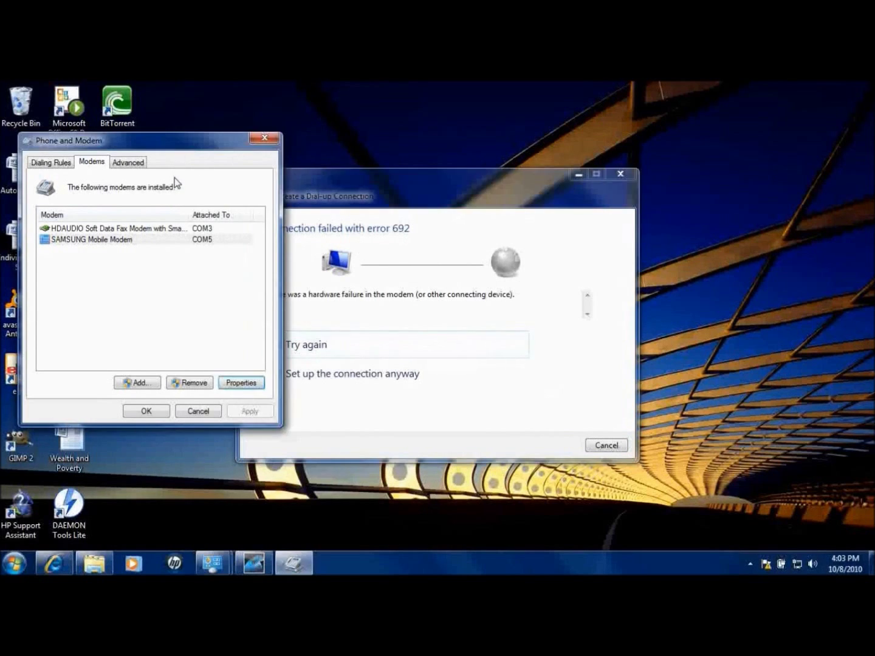
{"action": "left_click", "coordinate": [73, 239]}
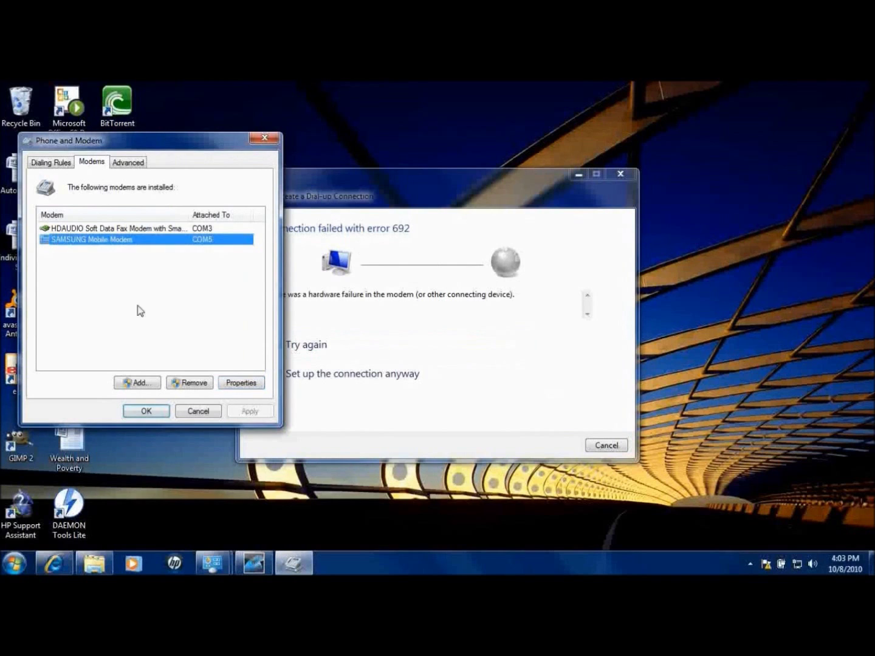
{"action": "left_click", "coordinate": [237, 384]}
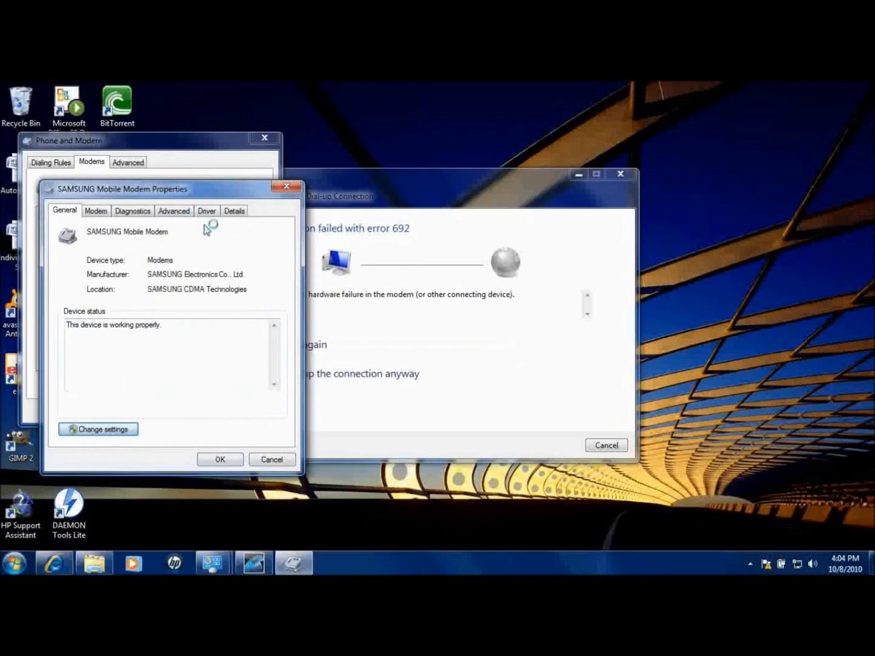
{"action": "left_click", "coordinate": [320, 240]}
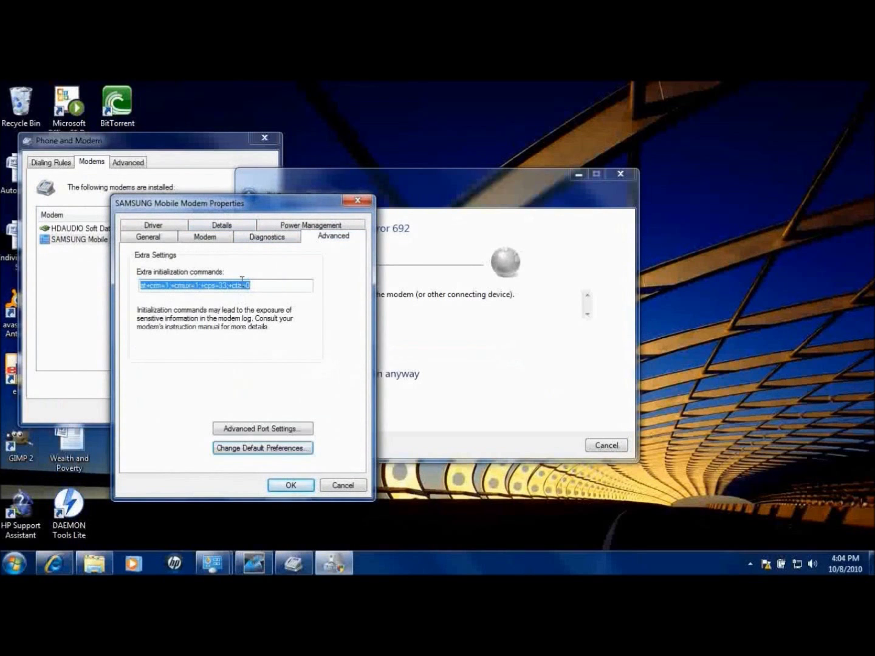
{"action": "key", "text": "BackSpace"}
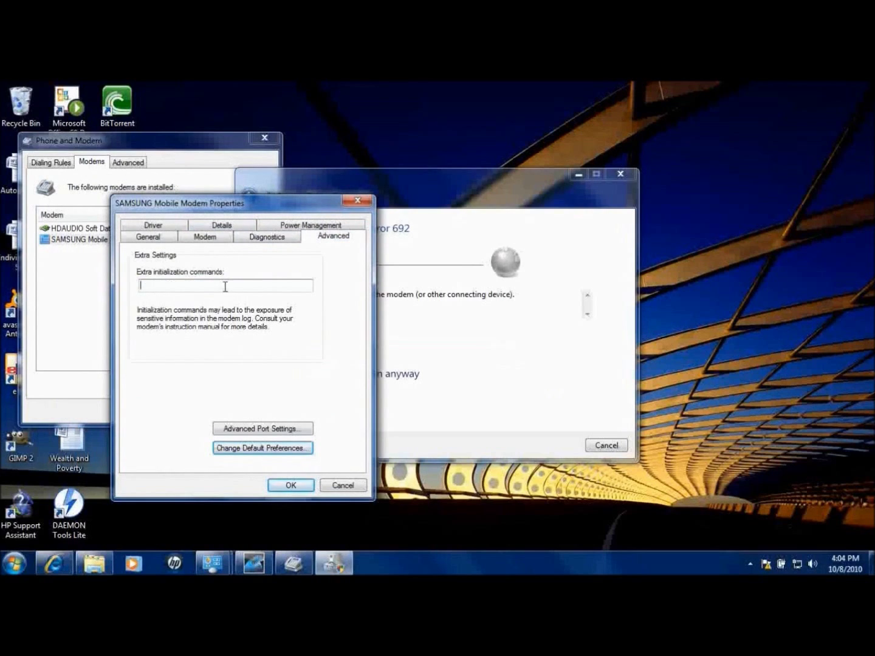
{"action": "left_click", "coordinate": [289, 486]}
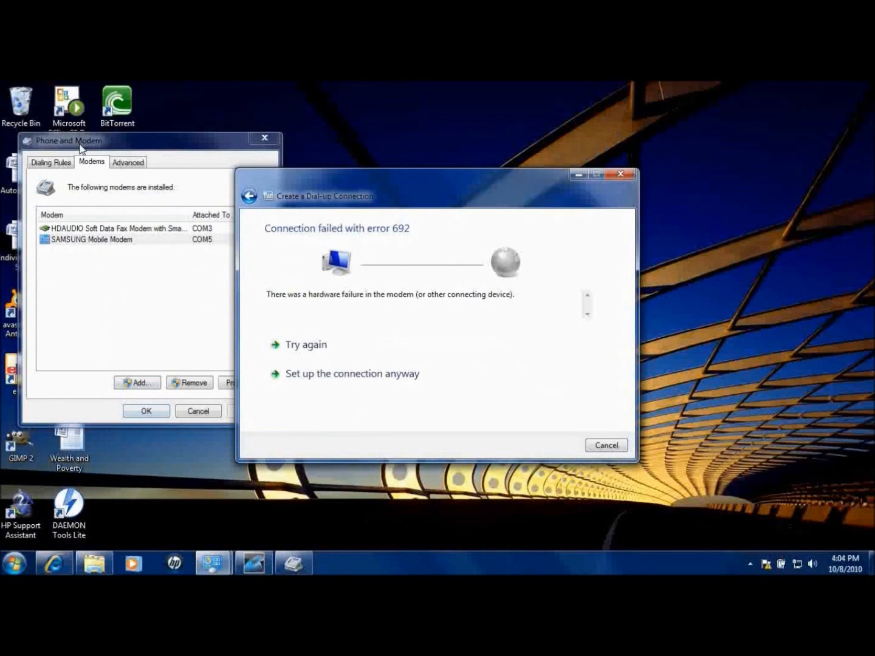
Redial MetroPCS until it connects, then return to the forum instructions in the browser
{"action": "left_click", "coordinate": [160, 406]}
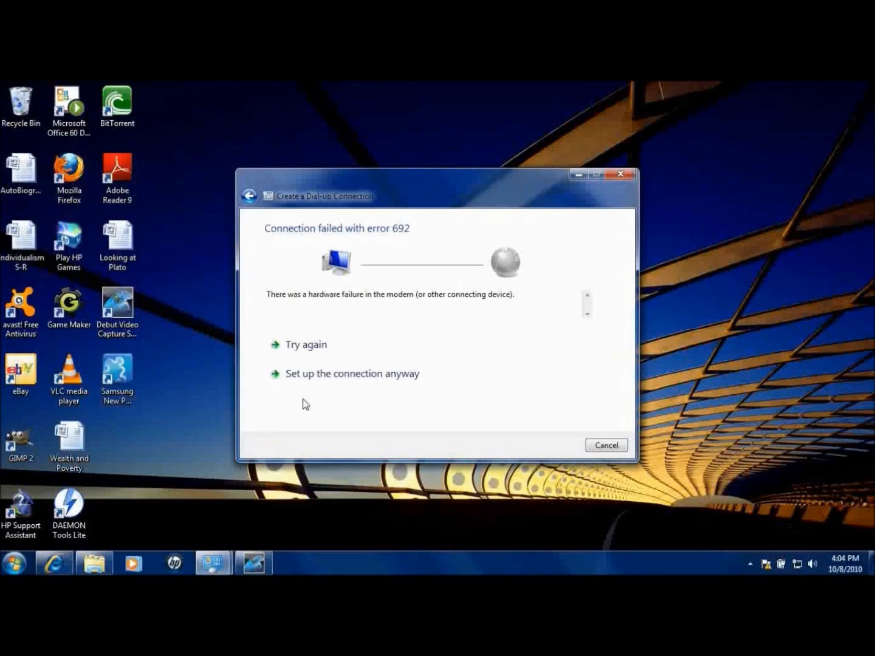
{"action": "left_click", "coordinate": [319, 345]}
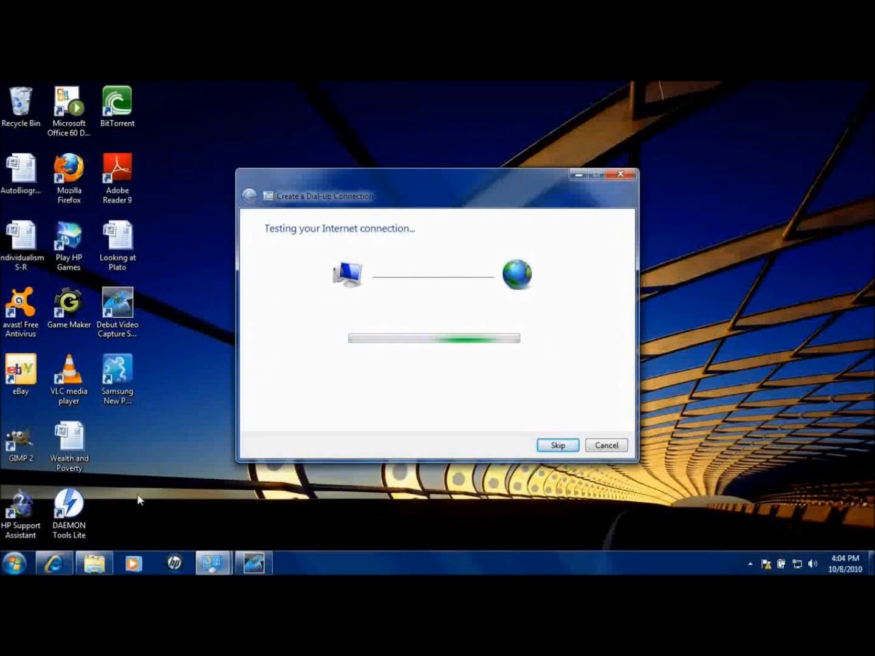
{"action": "mouse_move", "coordinate": [55, 564]}
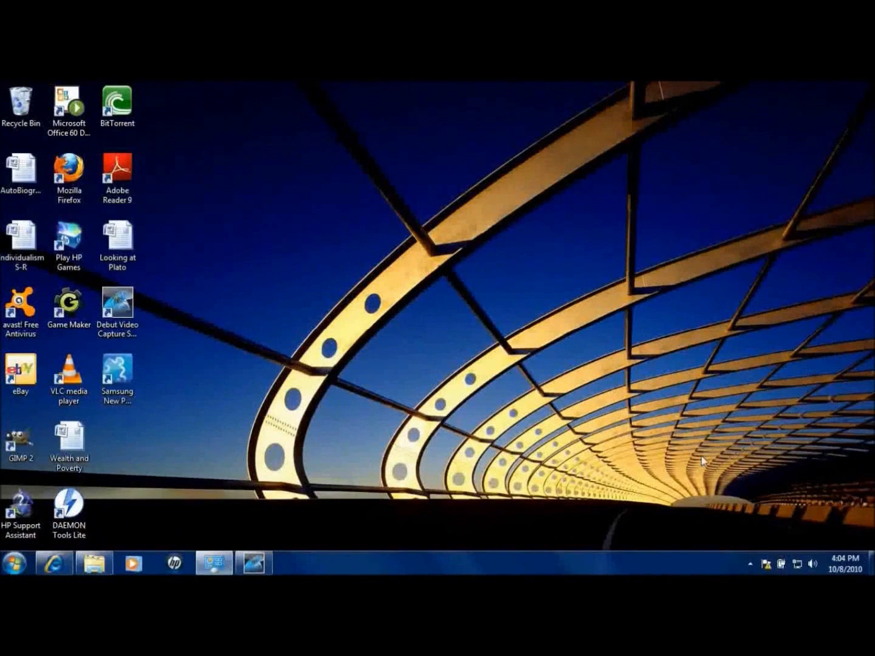
{"action": "mouse_move", "coordinate": [53, 564]}
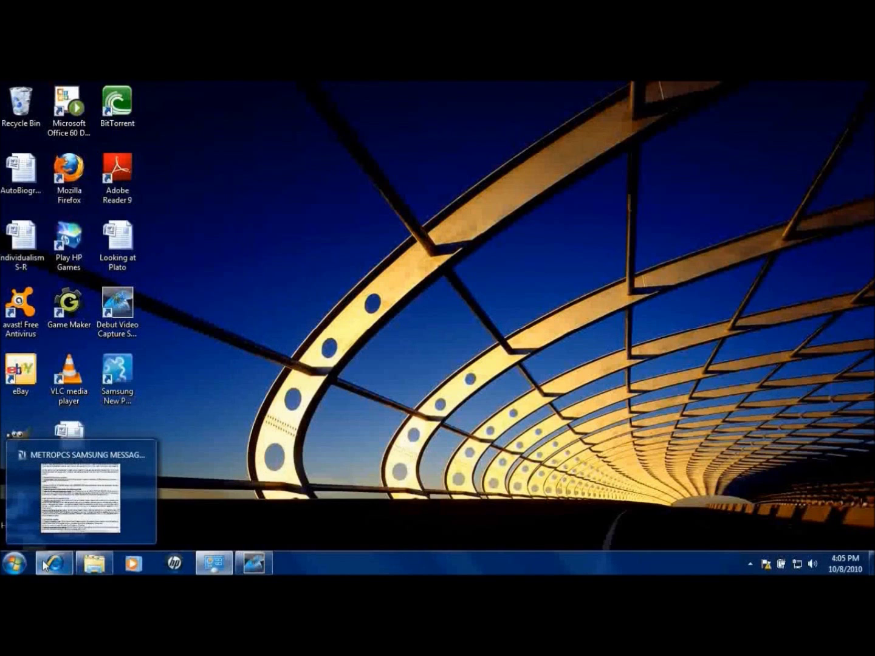
{"action": "left_click", "coordinate": [40, 566]}
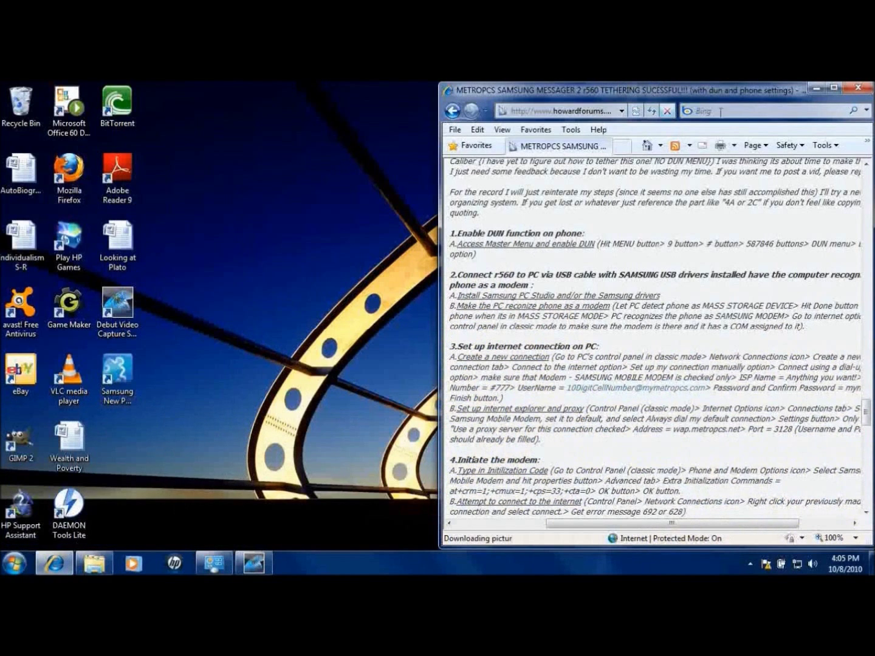
Bring Internet Explorer forward and open Internet Options on the Connections tab
{"action": "left_click", "coordinate": [211, 570]}
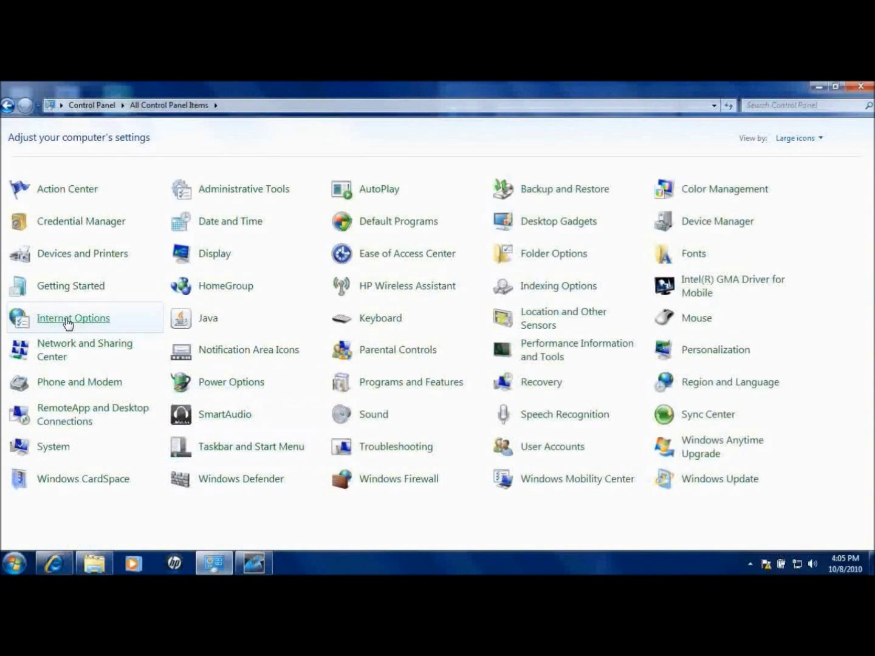
{"action": "left_click", "coordinate": [819, 86]}
{"action": "left_click", "coordinate": [818, 150]}
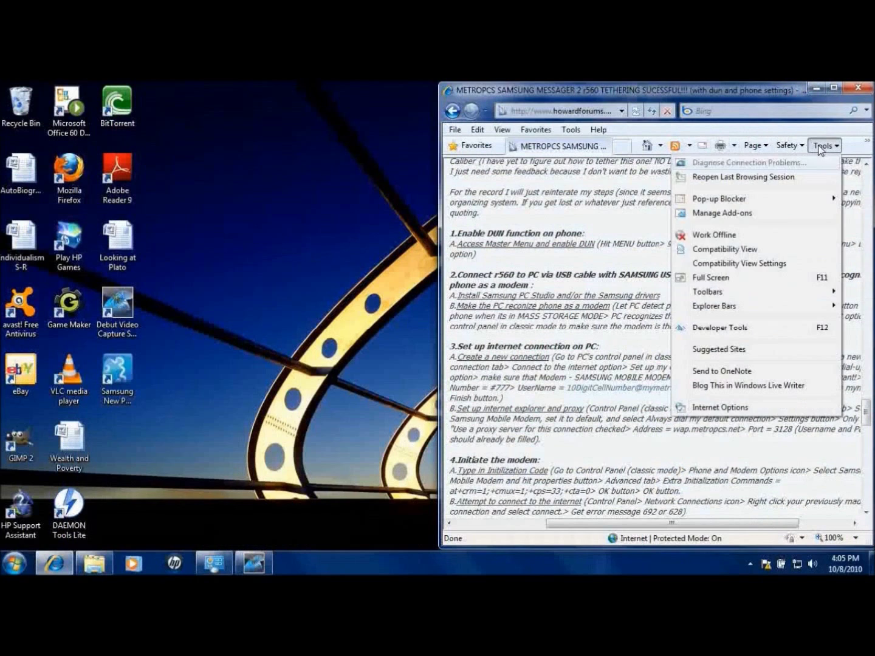
{"action": "left_click", "coordinate": [730, 406]}
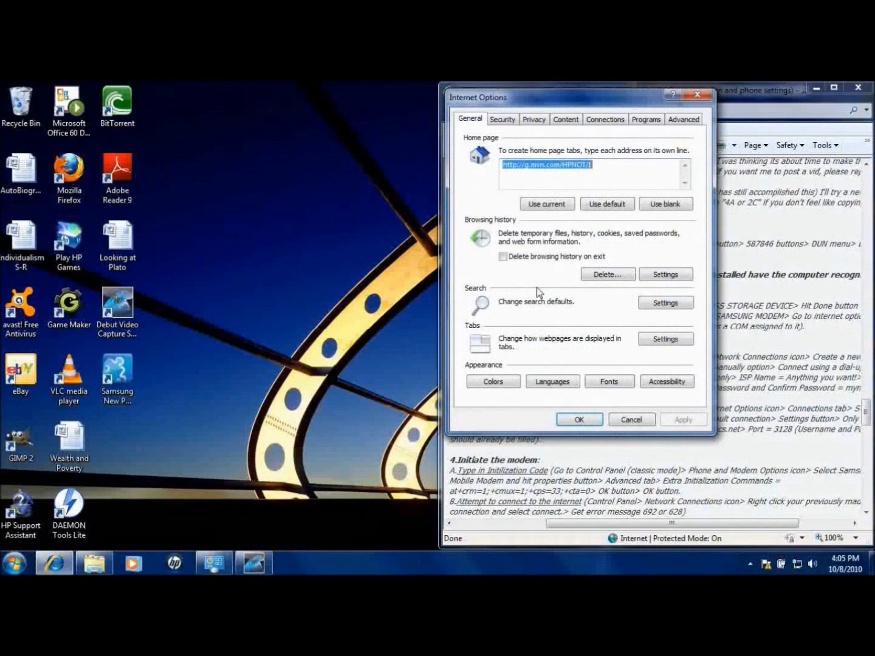
{"action": "left_click", "coordinate": [605, 122]}
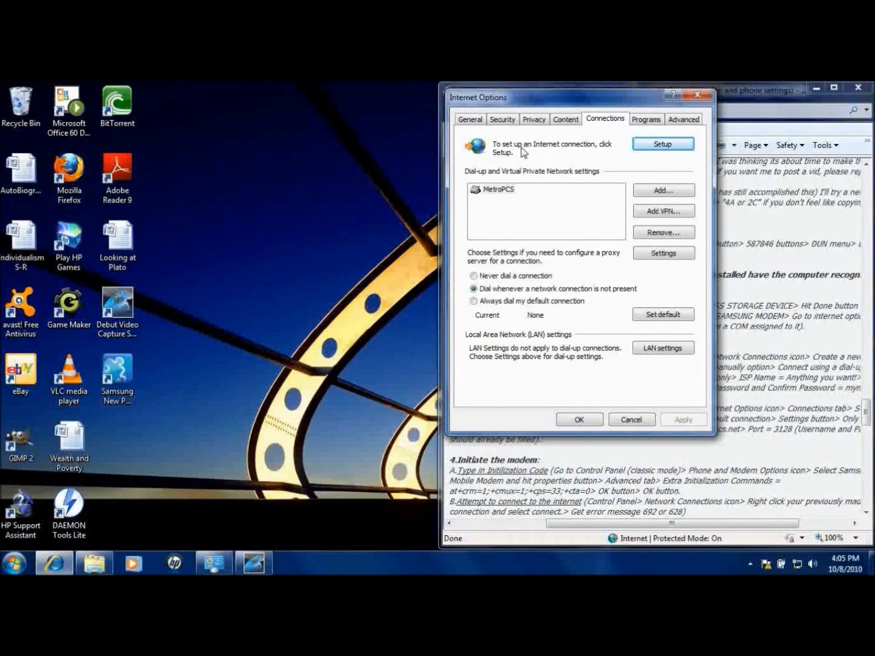
Select the MetroPCS dial-up entry and choose Always dial my default connection
{"action": "left_click", "coordinate": [511, 191]}
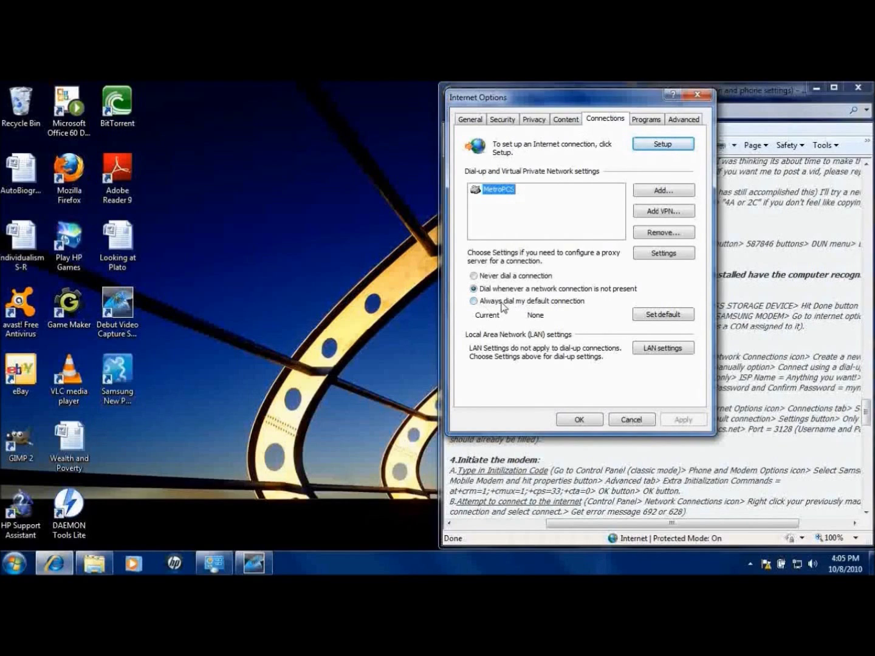
{"action": "left_click", "coordinate": [514, 303]}
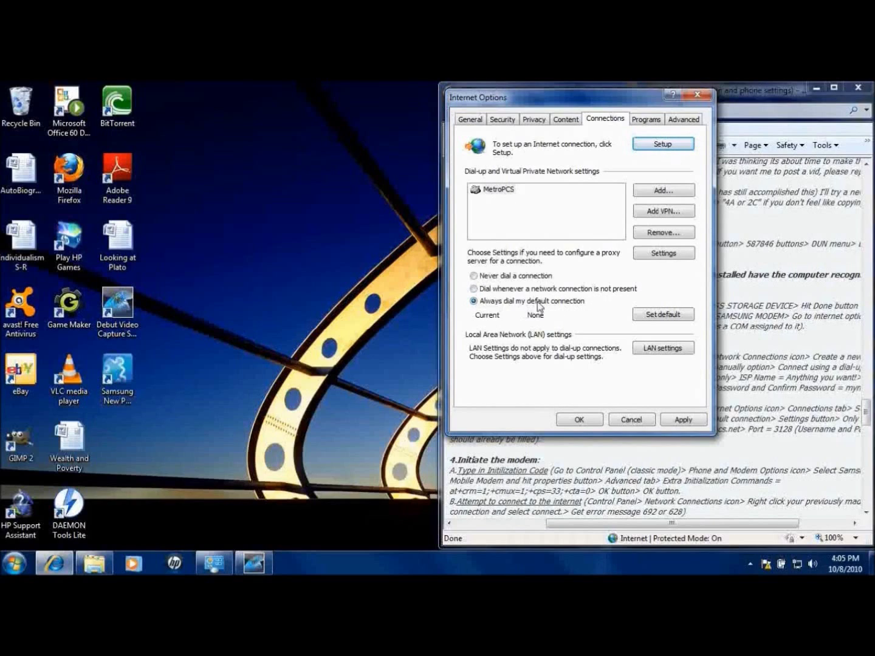
{"action": "left_click", "coordinate": [500, 190]}
Verify MetroPCS uses proxy wap.metropcs.net on port 3128, then close both settings dialogs with OK
{"action": "left_click", "coordinate": [653, 255]}
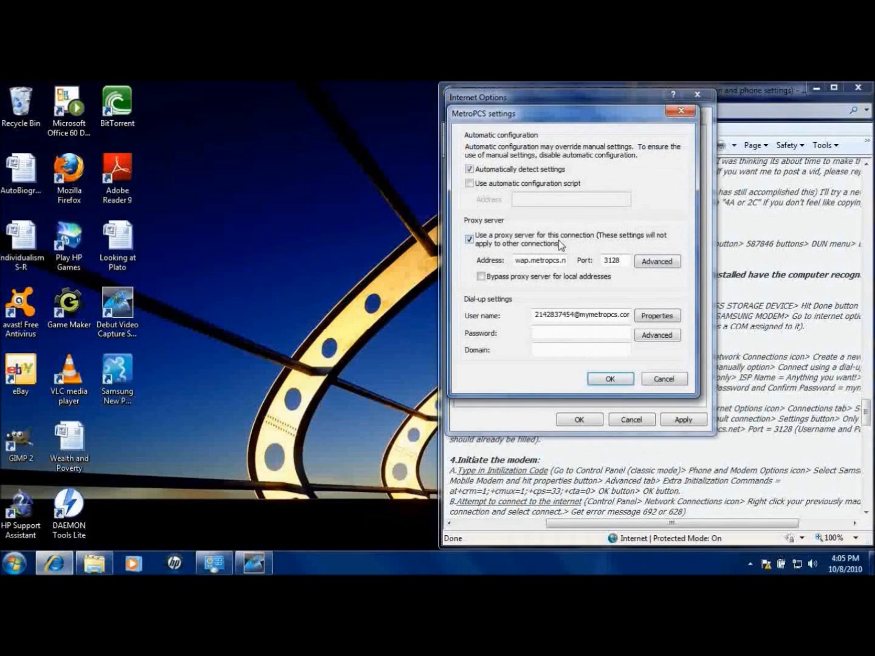
{"action": "left_click_drag", "start_coordinate": [577, 122], "coordinate": [303, 129]}
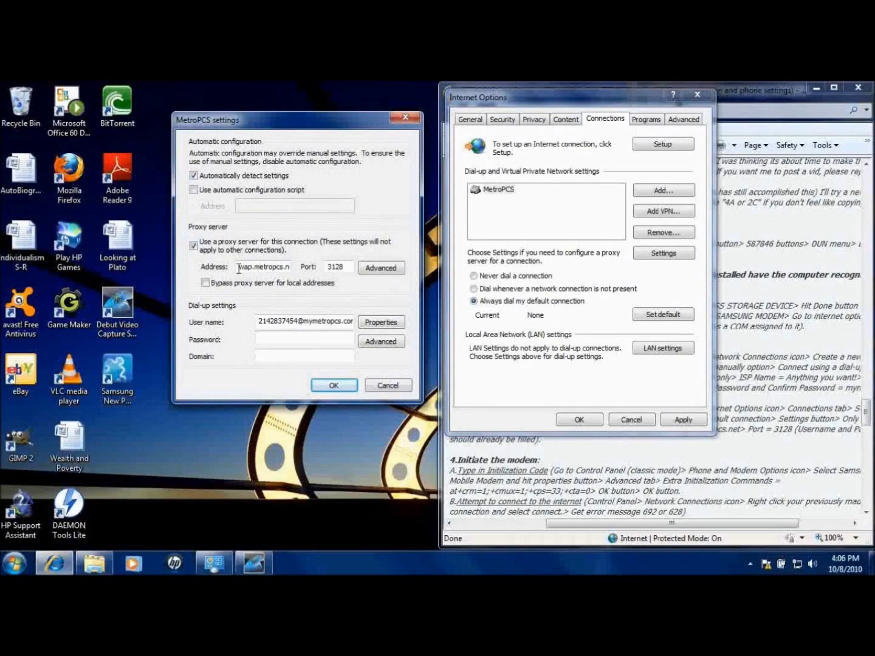
{"action": "mouse_move", "coordinate": [239, 268]}
{"action": "left_mouse_down"}
{"action": "mouse_move", "coordinate": [297, 266]}
{"action": "mouse_move", "coordinate": [232, 267]}
{"action": "left_mouse_up"}
{"action": "left_click_drag", "start_coordinate": [282, 267], "coordinate": [327, 270]}
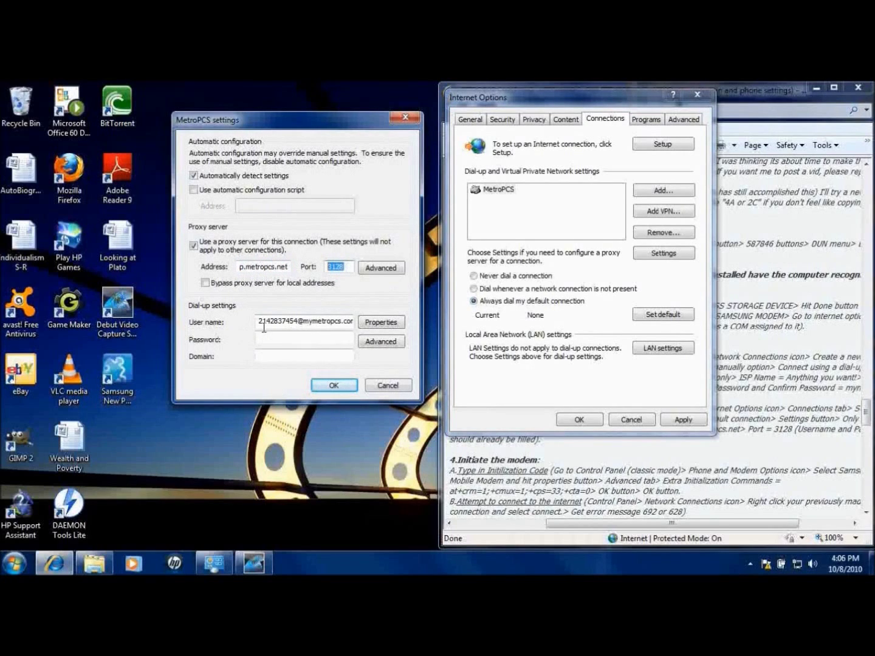
{"action": "left_click_drag", "start_coordinate": [260, 322], "coordinate": [371, 328]}
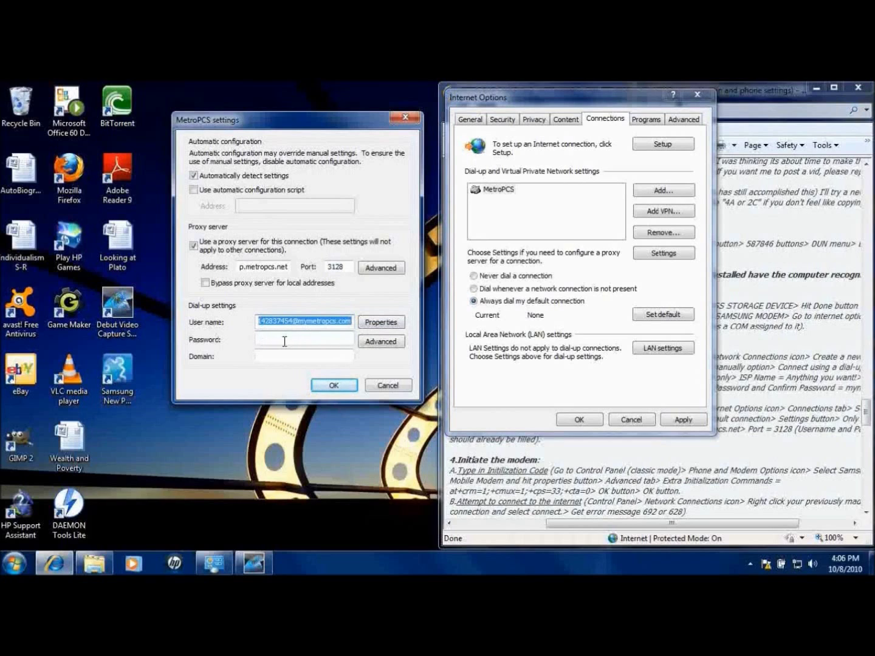
{"action": "left_click", "coordinate": [332, 386]}
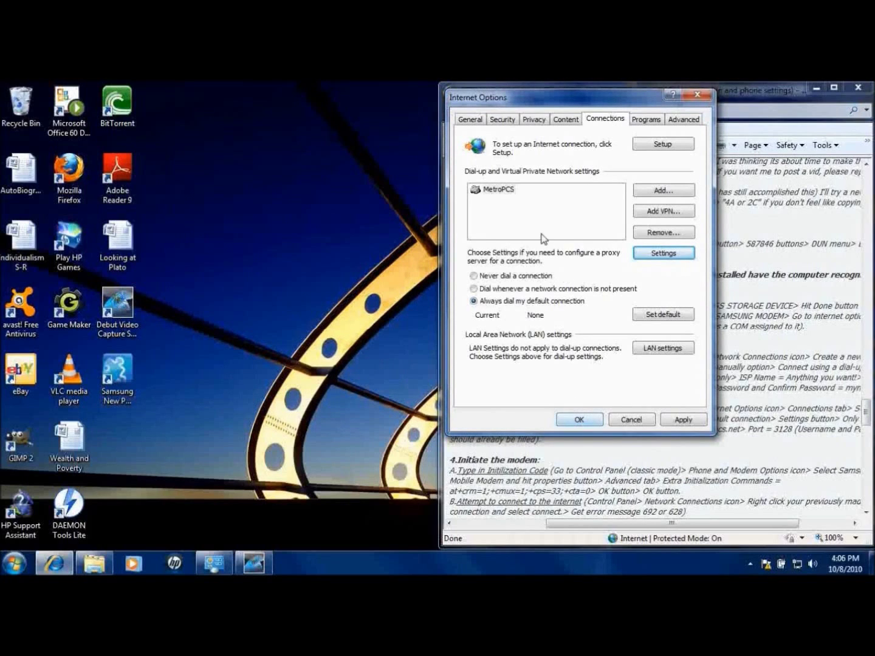
{"action": "left_click", "coordinate": [580, 419]}
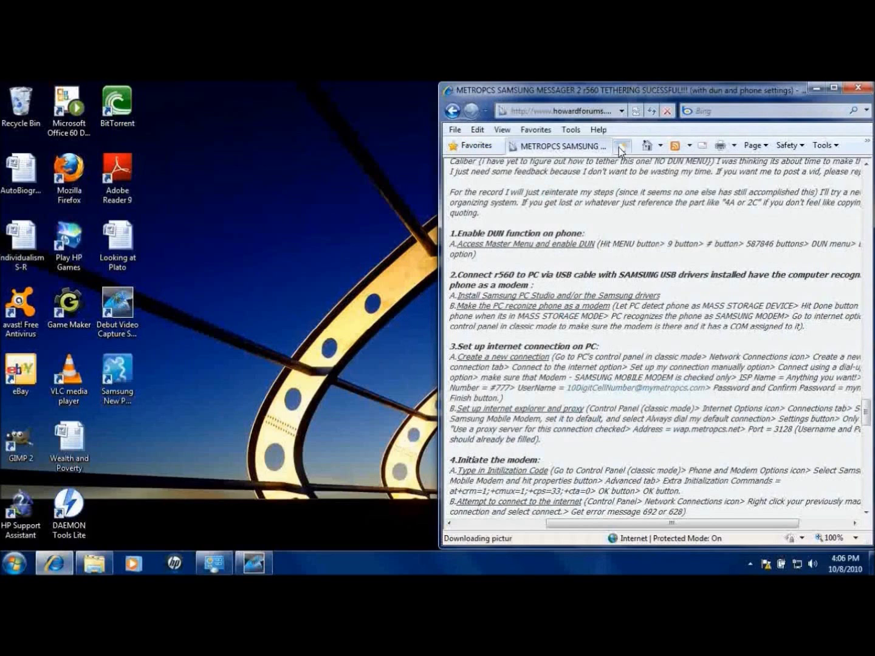
Open a new Internet Explorer tab and shift the browser window left
{"action": "left_click", "coordinate": [581, 111]}
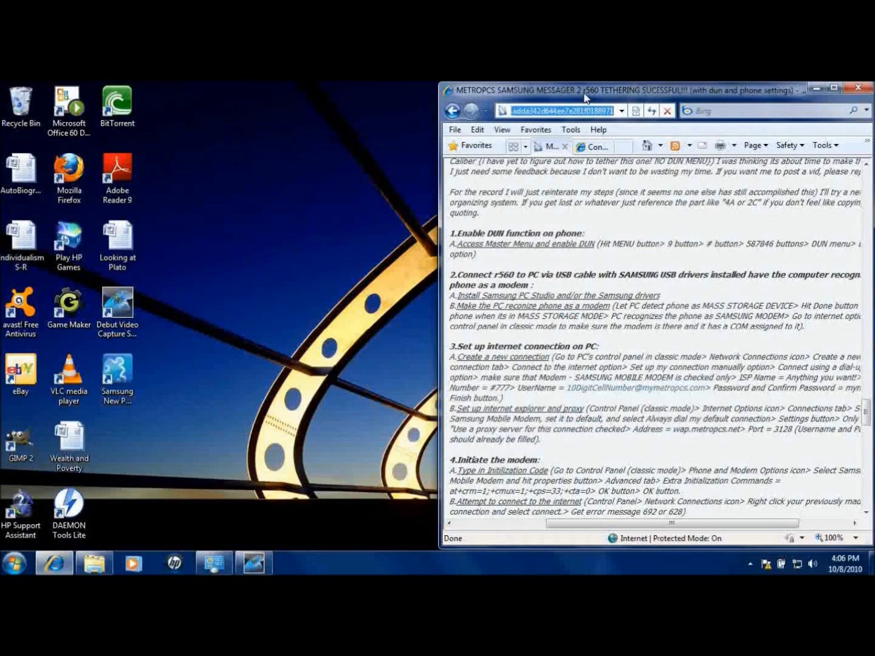
{"action": "key", "text": "ctrl+t"}
{"action": "left_click_drag", "start_coordinate": [584, 89], "coordinate": [495, 85]}
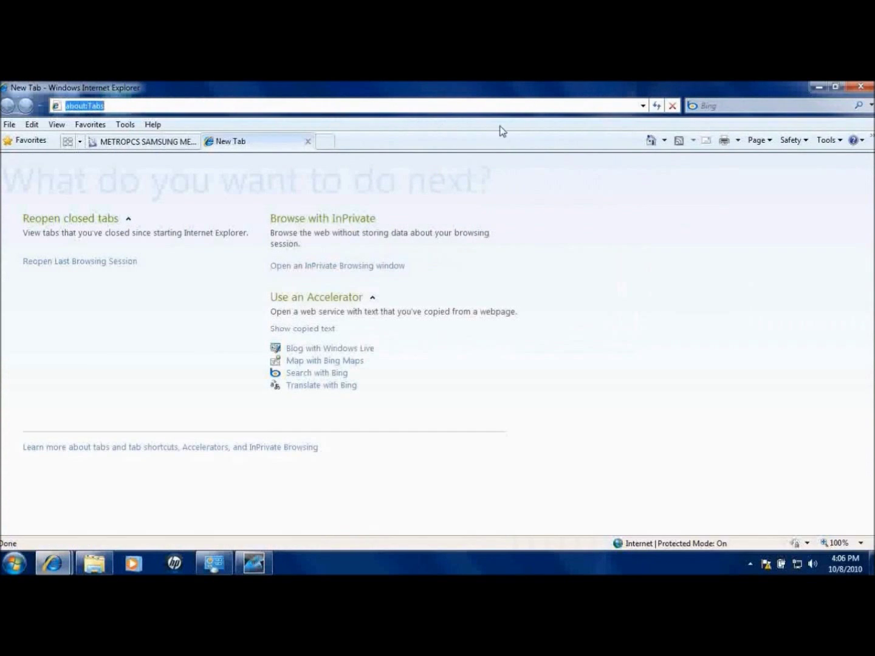
Check in the tray's network status that MetroPCS is connected
{"action": "right_click", "coordinate": [798, 568]}
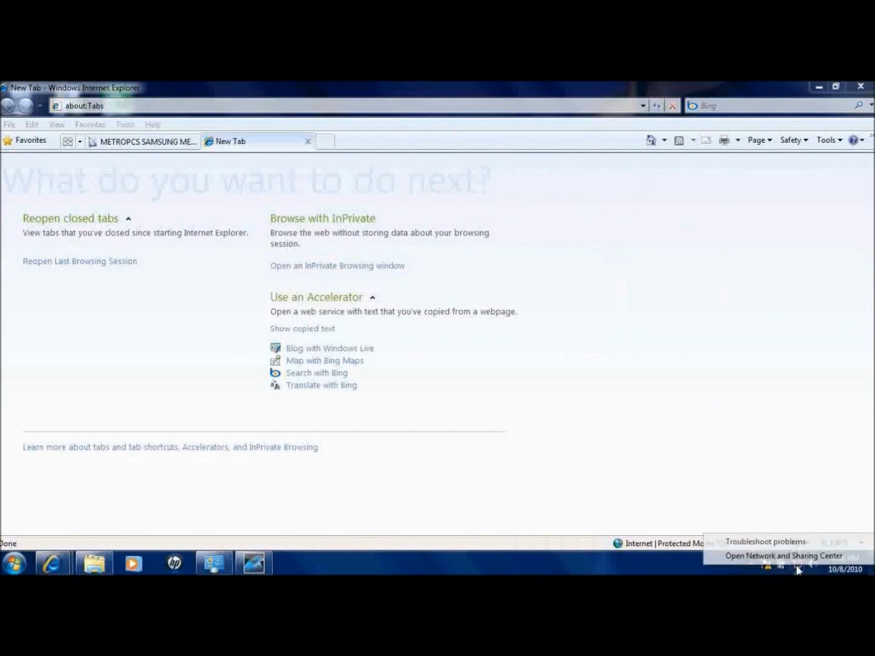
{"action": "key", "text": "Escape"}
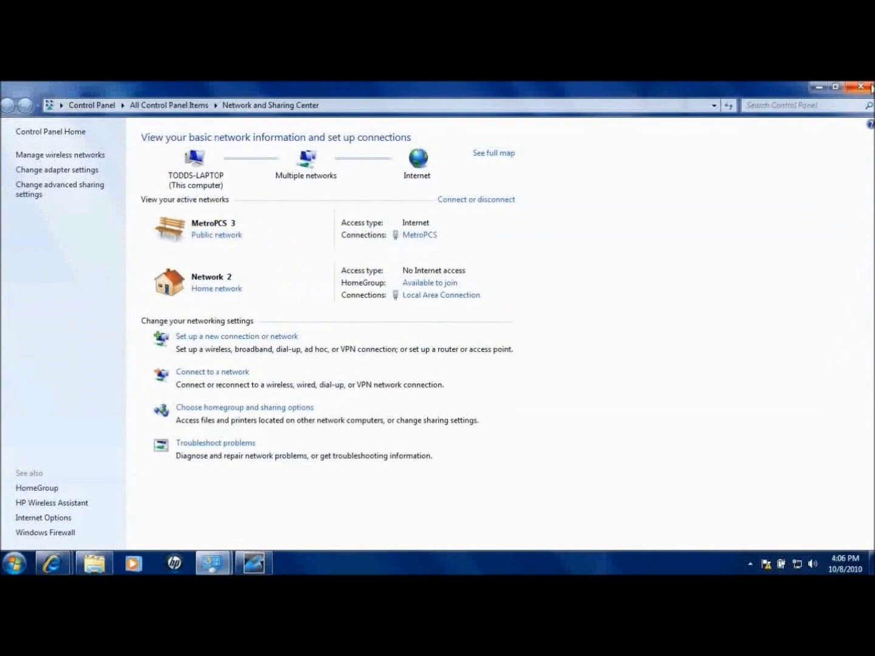
{"action": "left_click", "coordinate": [872, 89]}
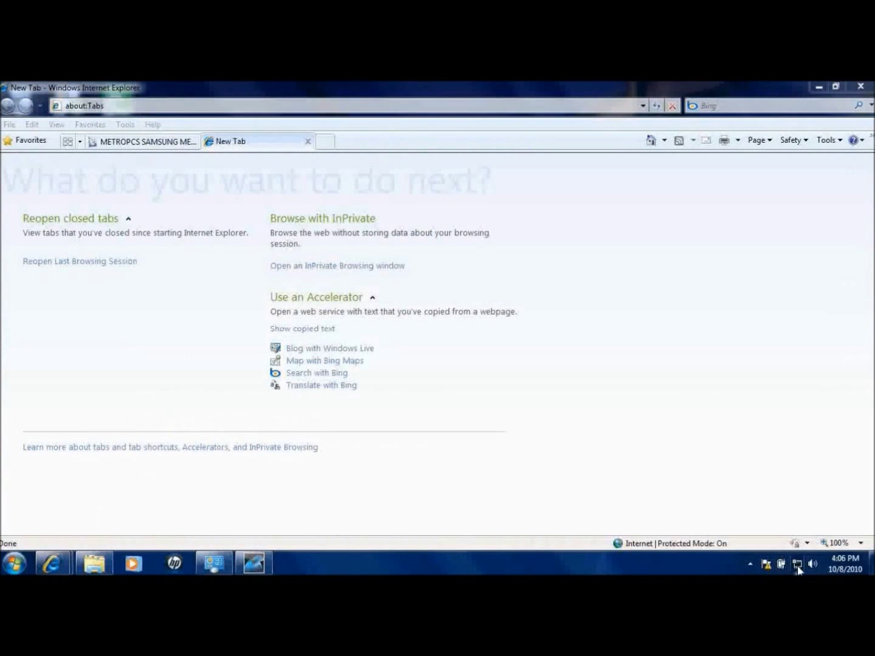
{"action": "left_click", "coordinate": [798, 566]}
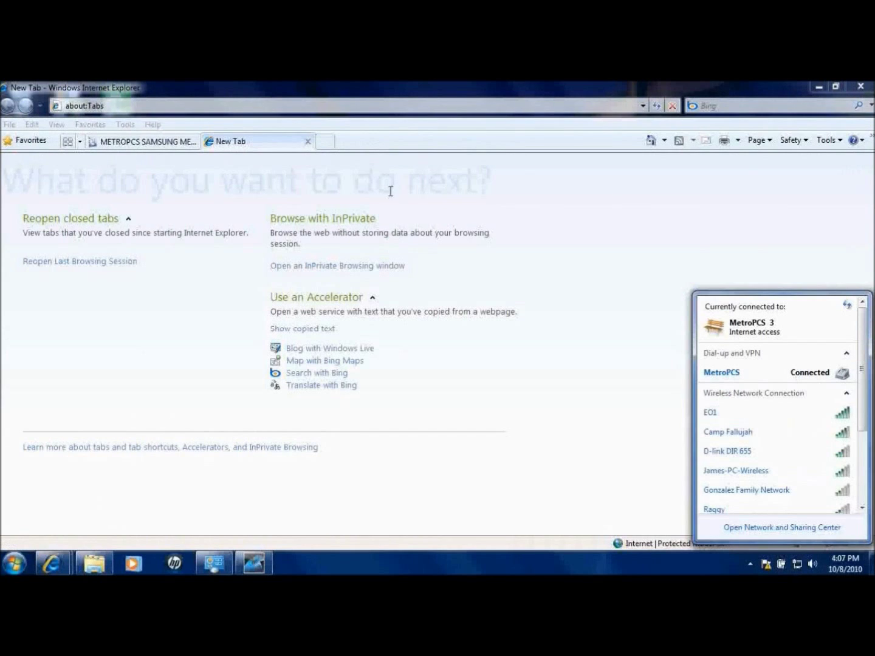
{"action": "left_click", "coordinate": [395, 107]}
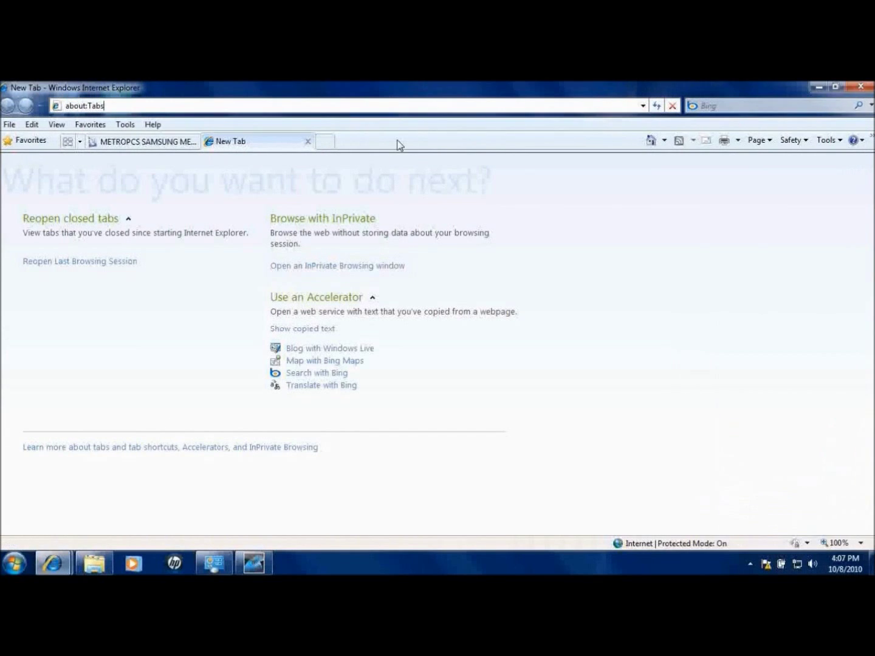
{"action": "key", "text": "BackSpace"}
{"action": "key", "text": "BackSpace"}
{"action": "key", "text": "BackSpace"}
{"action": "key", "text": "BackSpace"}
{"action": "key", "text": "BackSpace"}
{"action": "key", "text": "BackSpace"}
{"action": "key", "text": "BackSpace"}
{"action": "key", "text": "BackSpace"}
{"action": "key", "text": "BackSpace"}
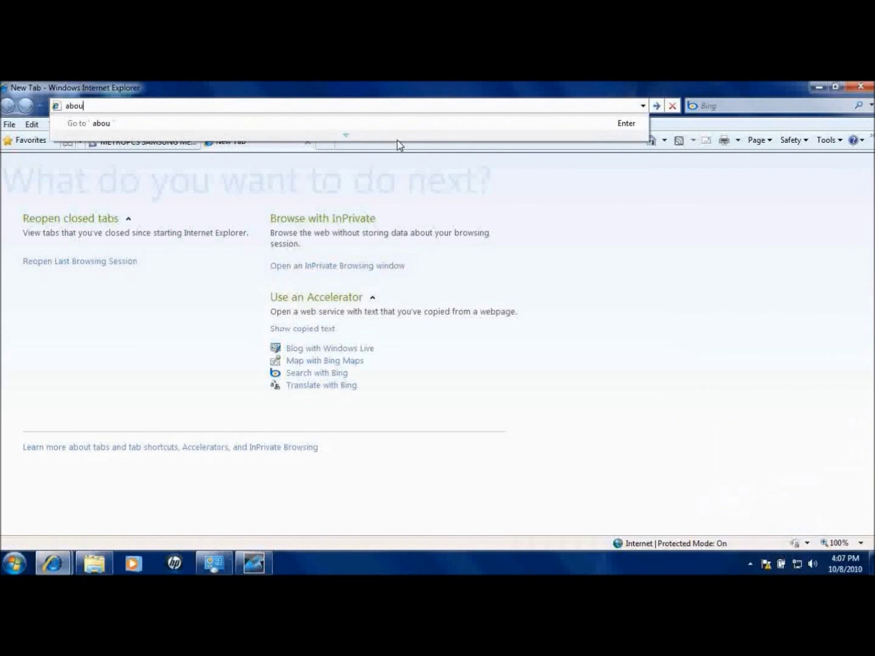
{"action": "left_click", "coordinate": [587, 121]}
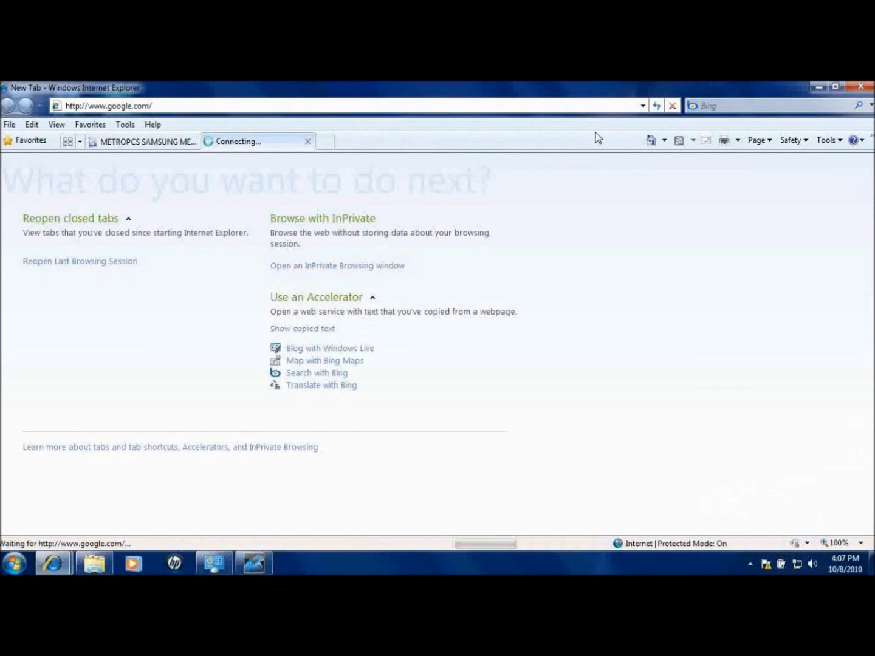